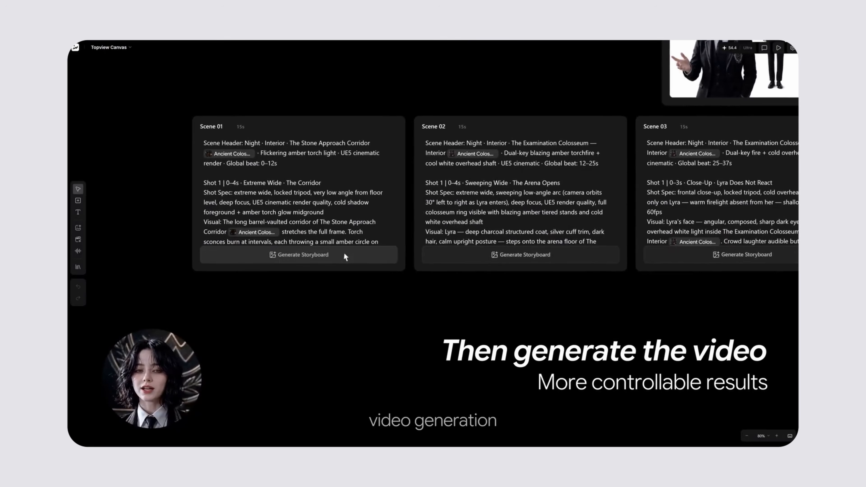
Generate a storyboard for Scene 01 and start generating a video from that storyboard.
{"action": "left_click", "coordinate": [344, 254]}
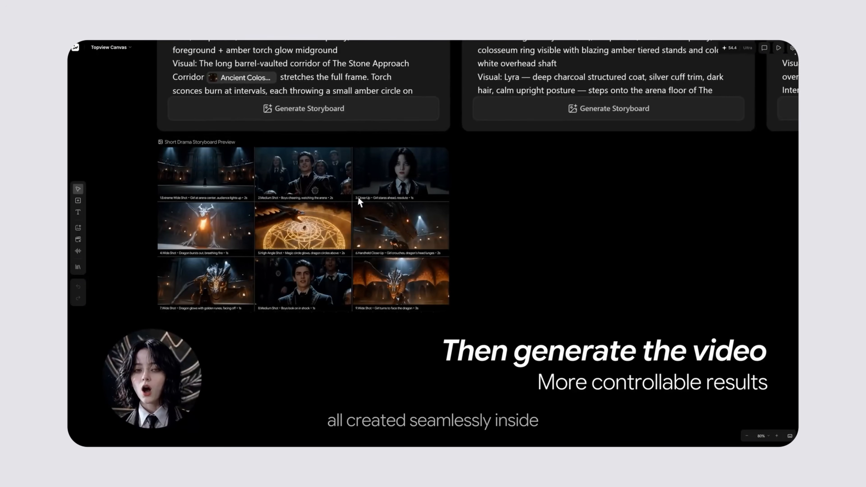
{"action": "left_click", "coordinate": [334, 329]}
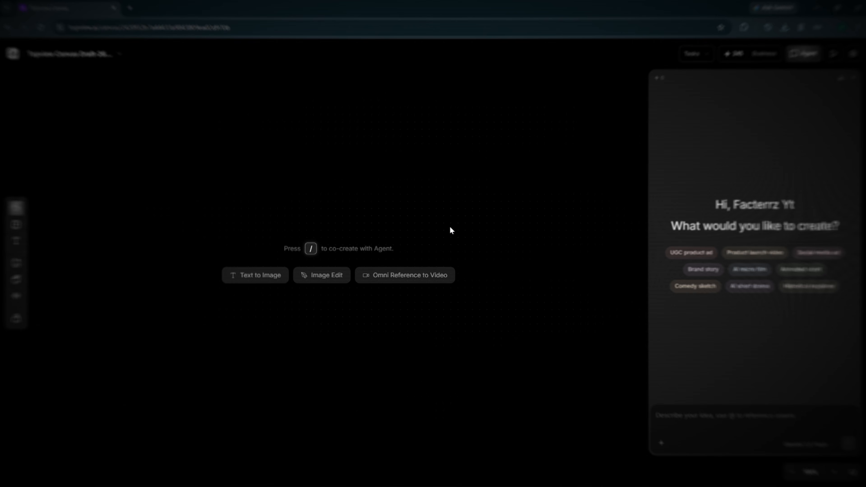
{"action": "left_click", "coordinate": [734, 253]}
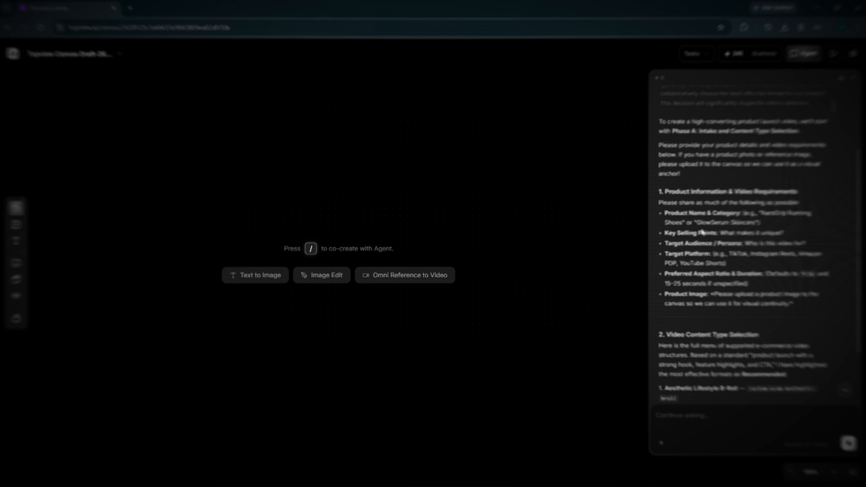
{"action": "scroll", "coordinate": [702, 233], "scroll_direction": "down", "scroll_amount": 3}
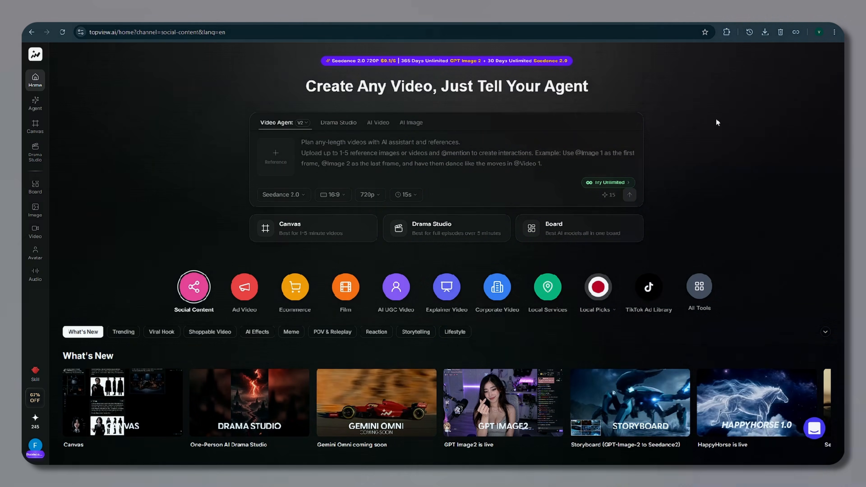
{"action": "left_click_drag", "start_coordinate": [305, 86], "coordinate": [671, 104]}
{"action": "left_click", "coordinate": [670, 102]}
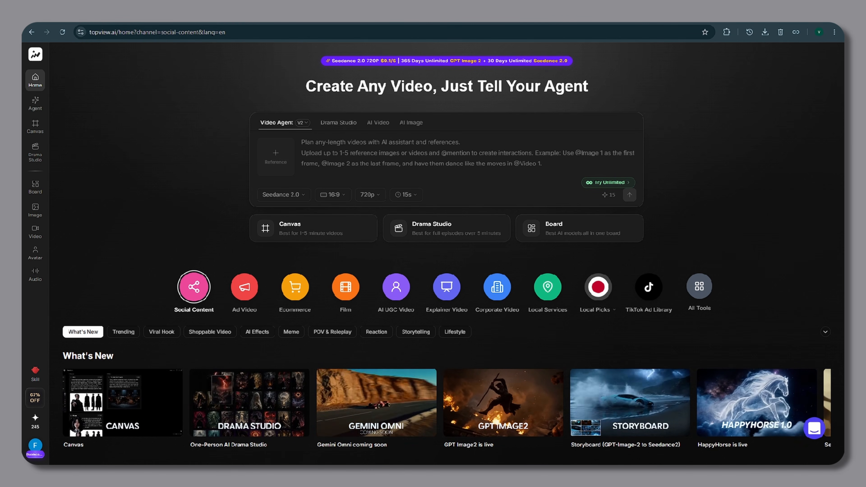
{"action": "left_click", "coordinate": [303, 143]}
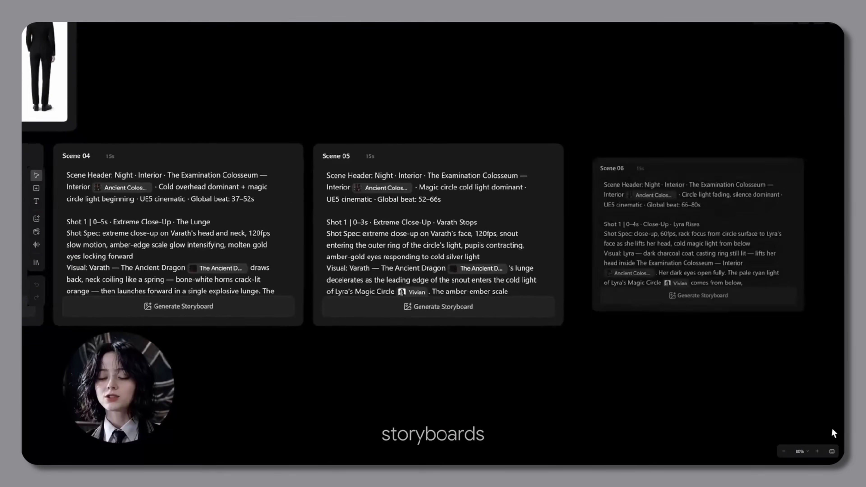
Generate the Scene 01 storyboard, create a video from it, and play the video.
{"action": "scroll", "coordinate": [832, 429], "scroll_direction": "left", "scroll_amount": 20}
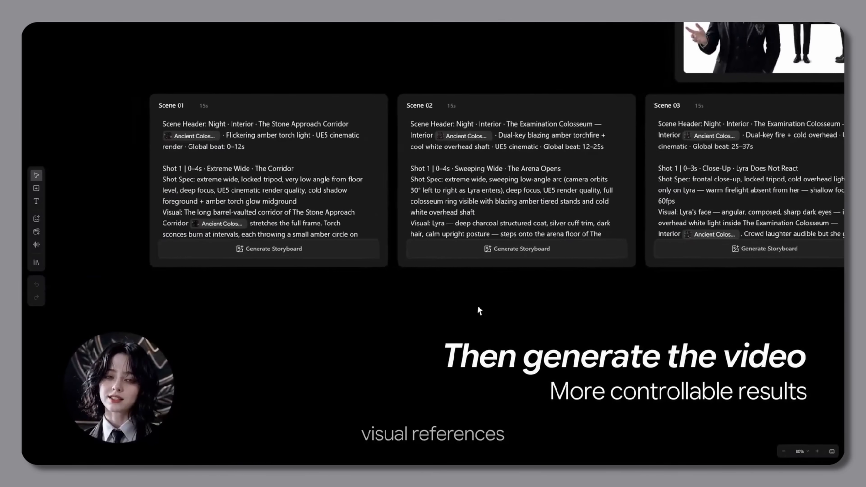
{"action": "left_click", "coordinate": [334, 248]}
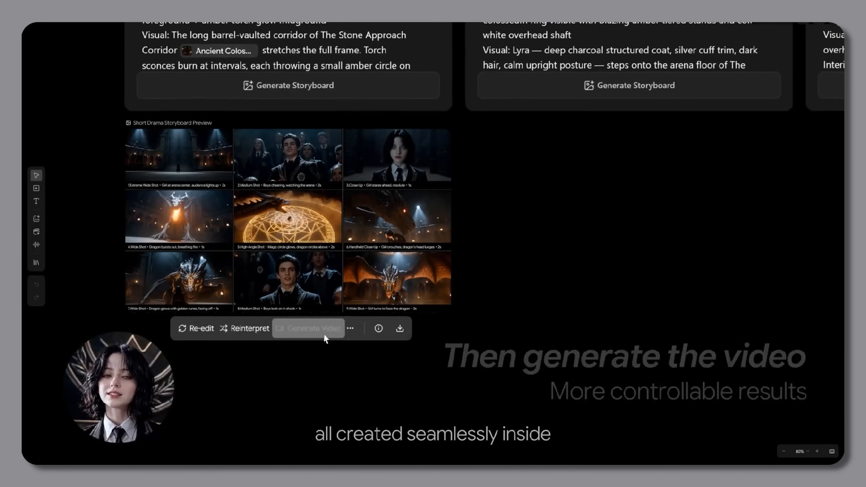
{"action": "left_click", "coordinate": [323, 333]}
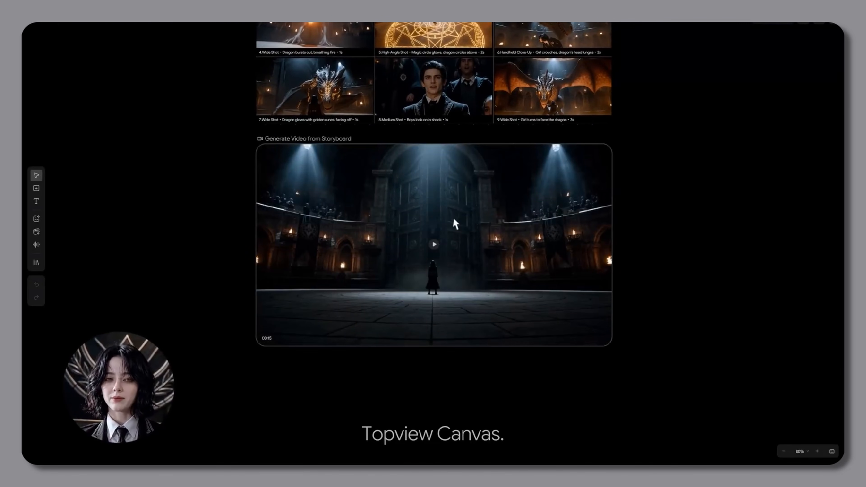
{"action": "left_click", "coordinate": [434, 245]}
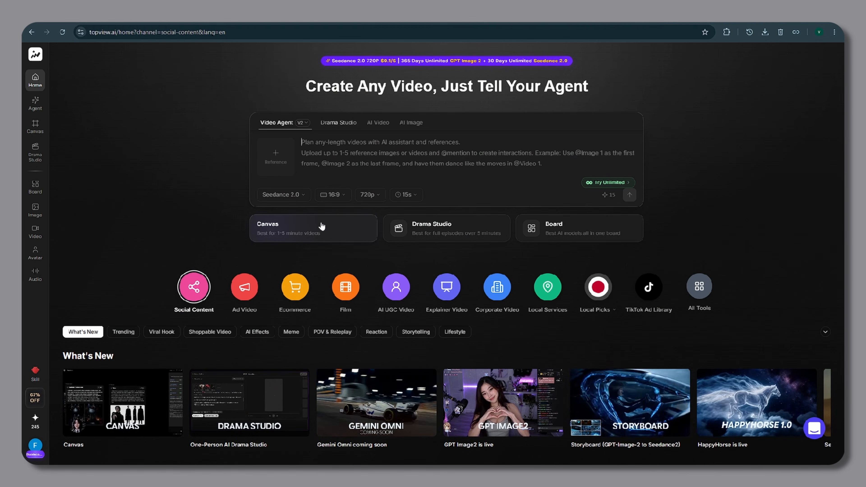
Open Canvas and start a new canvas project.
{"action": "left_click", "coordinate": [321, 225]}
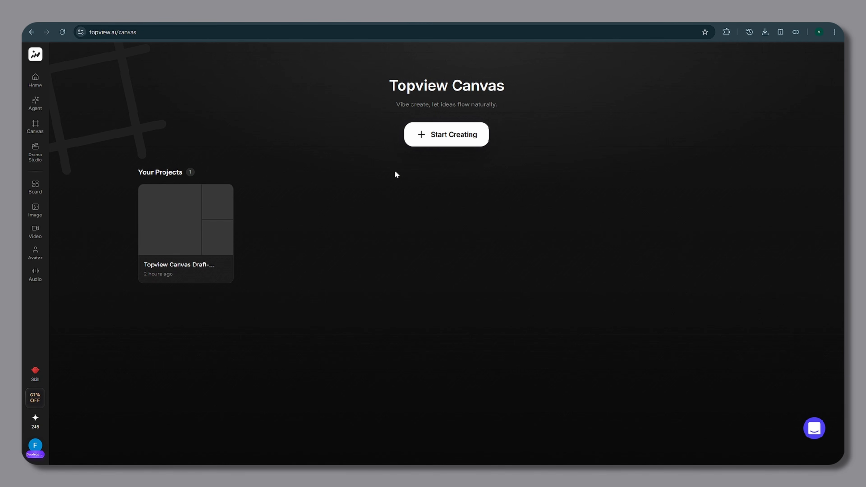
{"action": "left_click", "coordinate": [444, 139]}
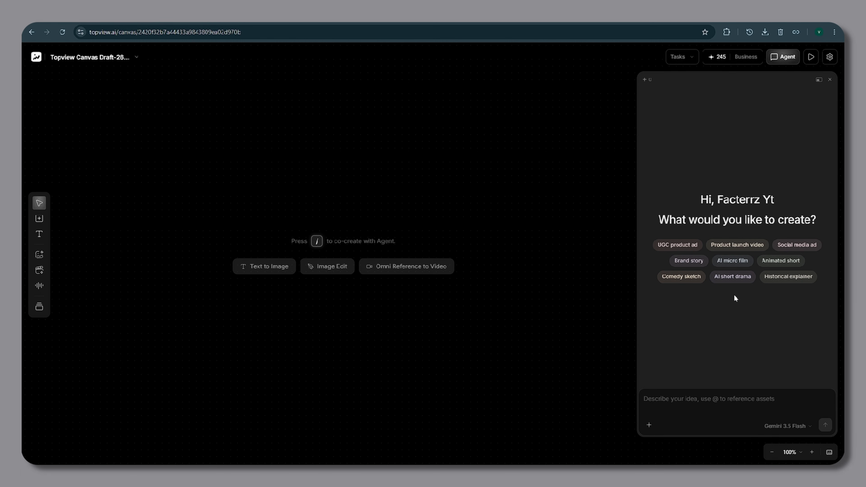
Send the Product launch video suggestion prompt to the Agent.
{"action": "left_click", "coordinate": [738, 248]}
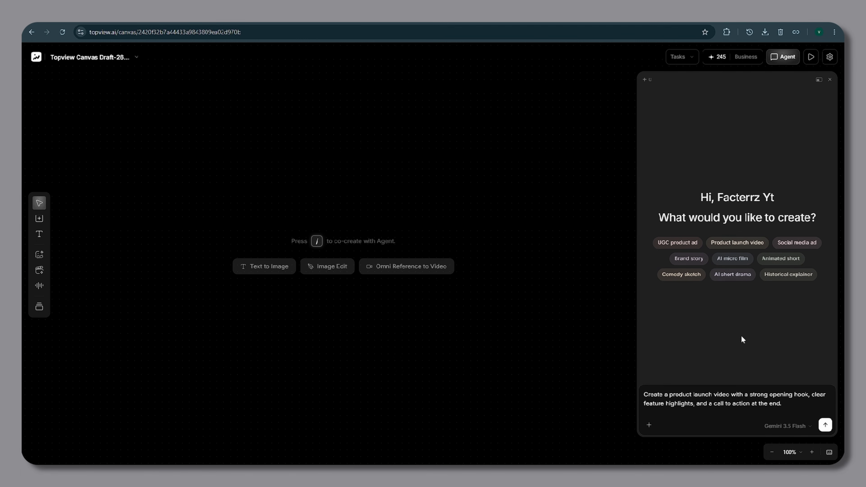
{"action": "key", "text": "ctrl+a"}
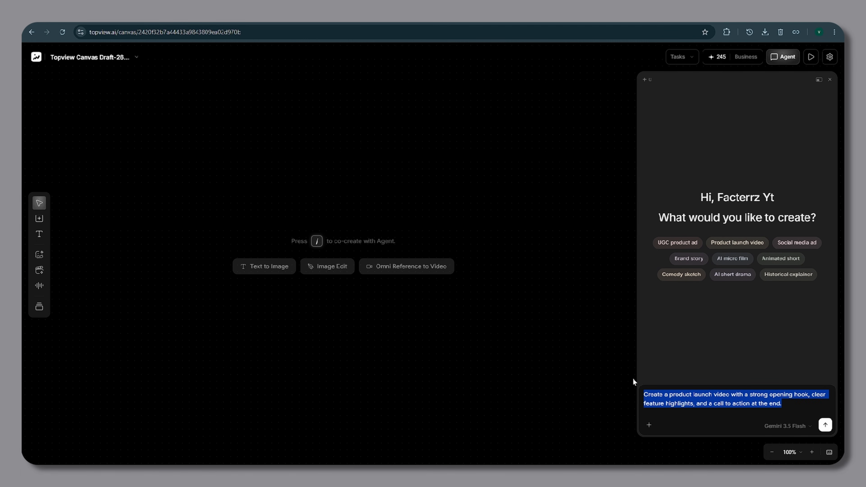
{"action": "key", "text": "Return"}
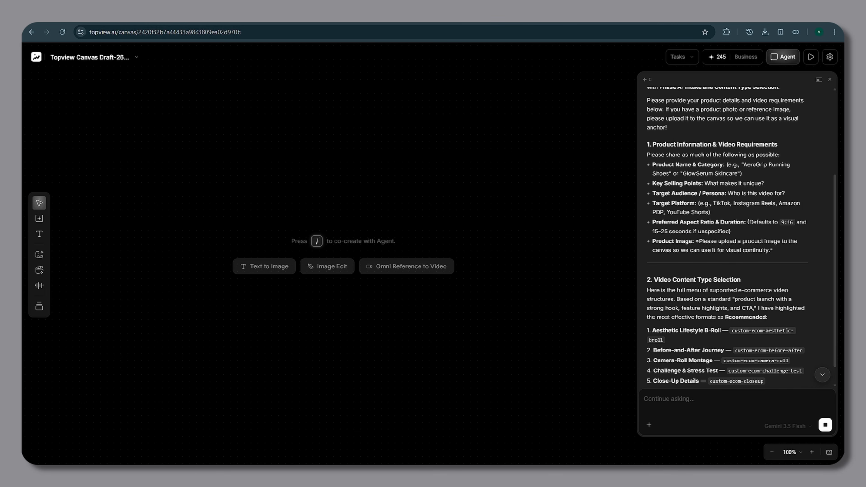
Read the Agent's requested product details and video content type options.
{"action": "left_click_drag", "start_coordinate": [656, 241], "coordinate": [769, 250]}
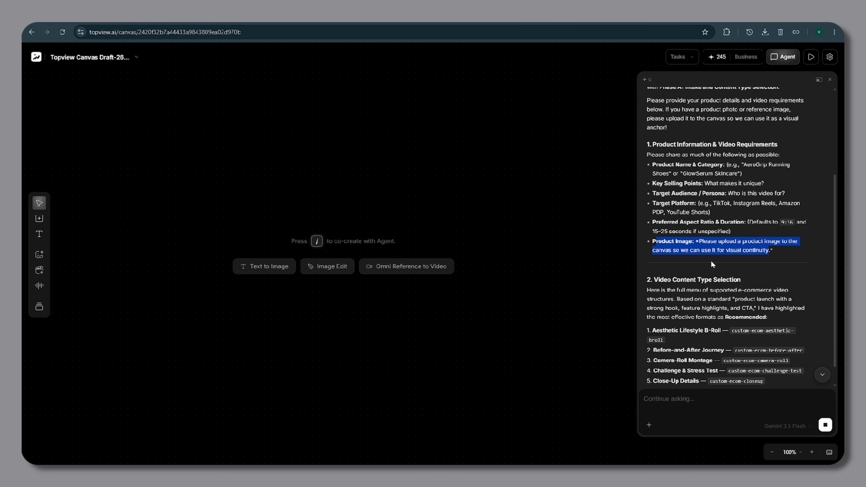
{"action": "left_click", "coordinate": [784, 256]}
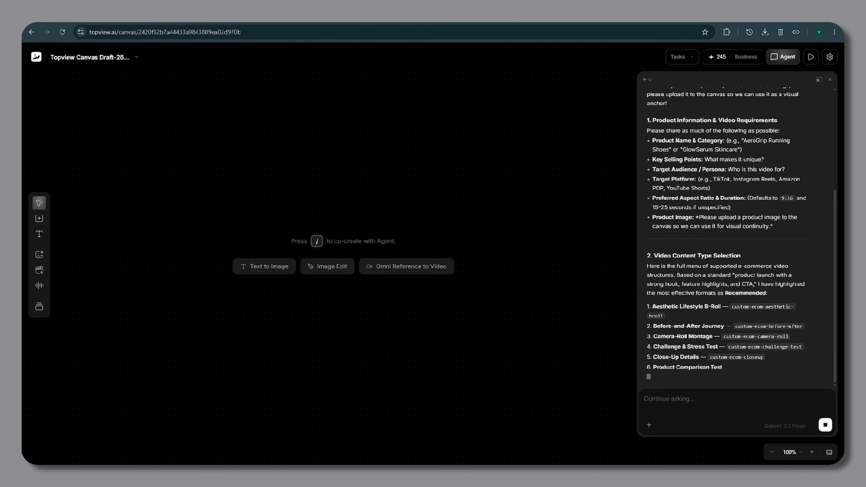
{"action": "left_click_drag", "start_coordinate": [725, 369], "coordinate": [656, 367]}
{"action": "left_click", "coordinate": [762, 375]}
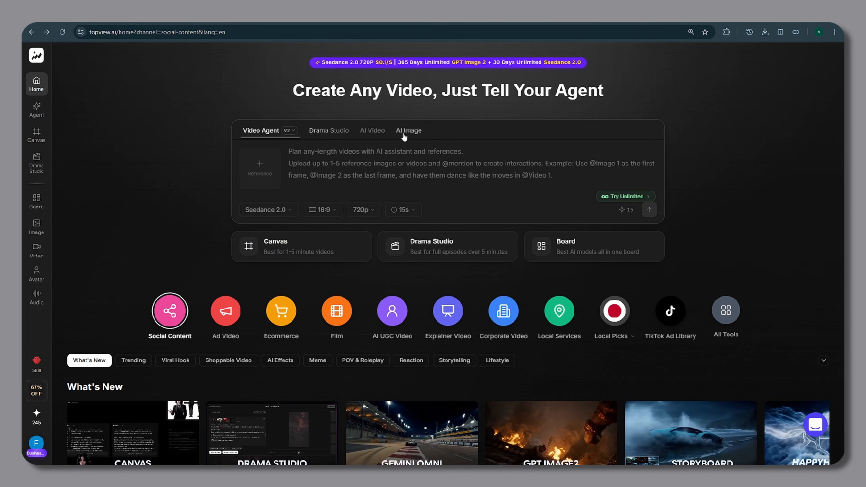
In AI Image, paste the four-angle AEROX V1 product photo prompt and generate it with the Nano Banana Pro model.
{"action": "left_click", "coordinate": [404, 133]}
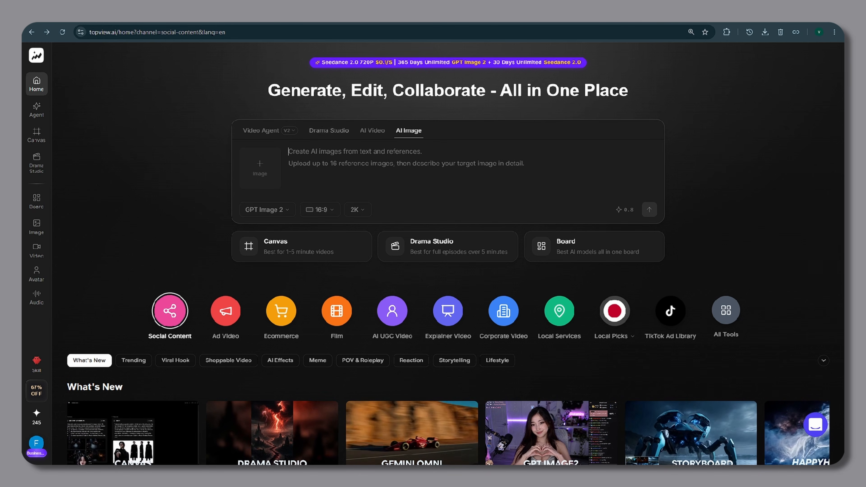
{"action": "type", "text": "Generate four professional product photographs of the AEROX V1 futuristic running shoe.  1. Front angle 2. Side profile 3. Top-down angle 4. Three-quarter perspective  Consistent design across all images.  Matte black finish, carbon fiber sole, electric blue accents, luxury sportswear branding, studio lighting, premium product photography, realistic materials, high-end commercial quality."}
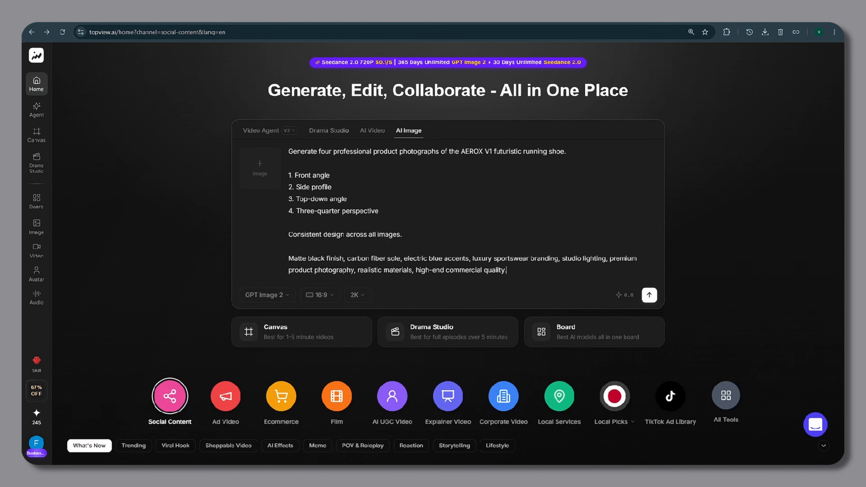
{"action": "scroll", "coordinate": [289, 300], "scroll_direction": "down", "scroll_amount": 1}
{"action": "scroll", "coordinate": [290, 300], "scroll_direction": "up", "scroll_amount": 1}
{"action": "left_click", "coordinate": [288, 295]}
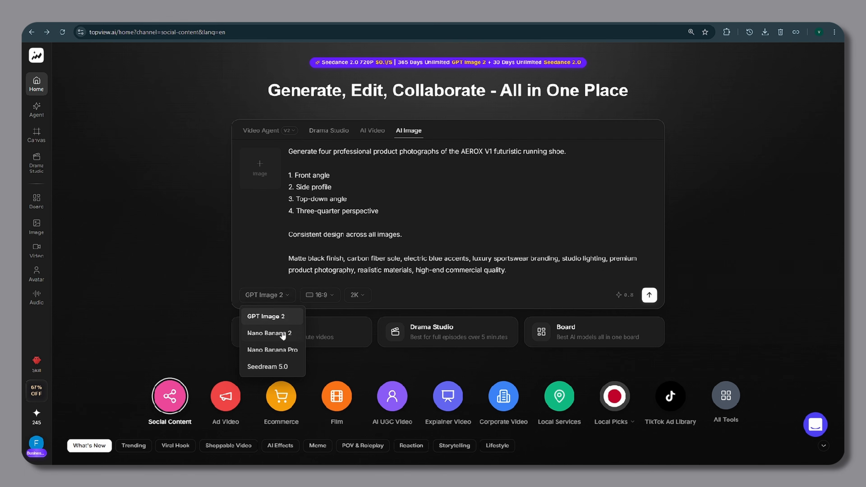
{"action": "left_click", "coordinate": [285, 352]}
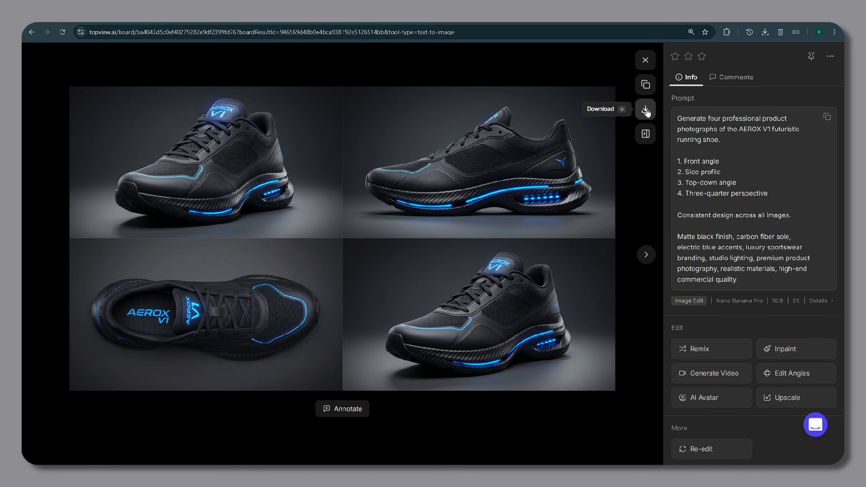
Copy the generated AEROX V1 product image and paste it onto the canvas.
{"action": "left_click", "coordinate": [646, 109]}
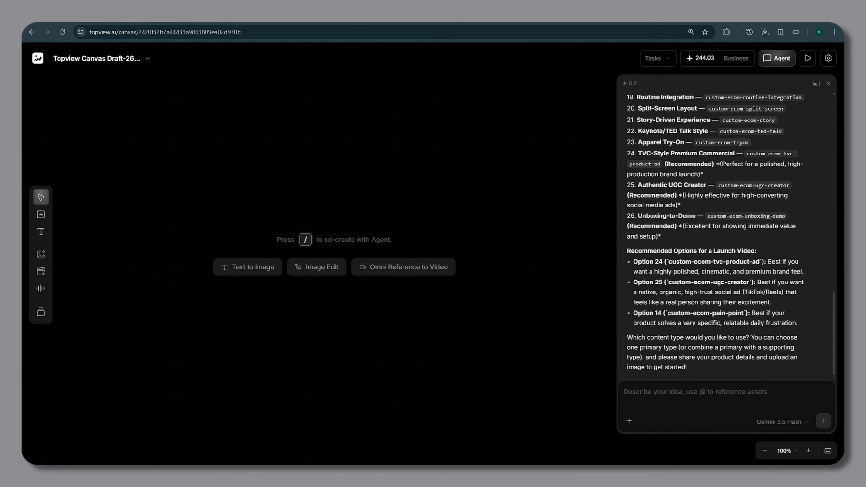
{"action": "key", "text": "ctrl+v"}
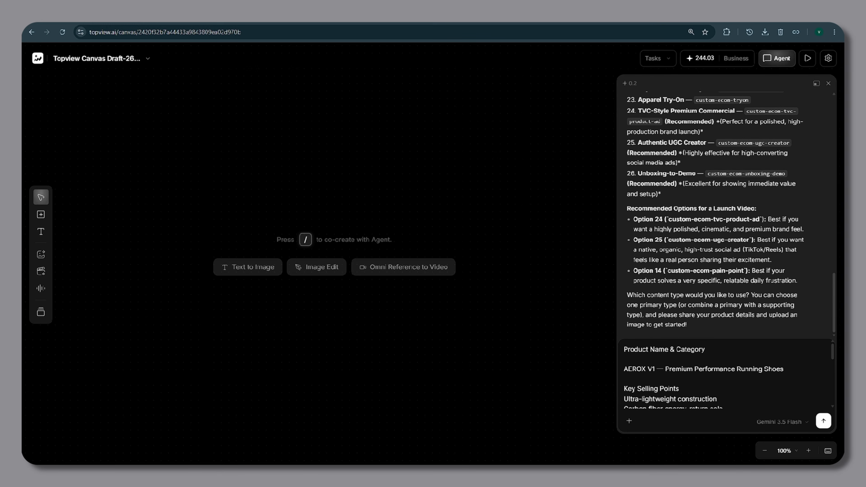
{"action": "left_click", "coordinate": [629, 422]}
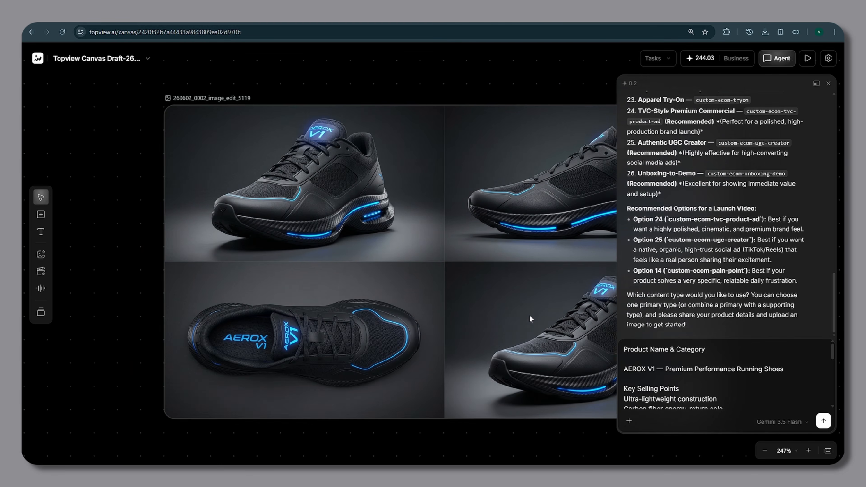
Send the AEROX V1 product details with the image reference to the Agent.
{"action": "key", "text": "ctrl+minus"}
{"action": "key", "text": "ctrl+minus"}
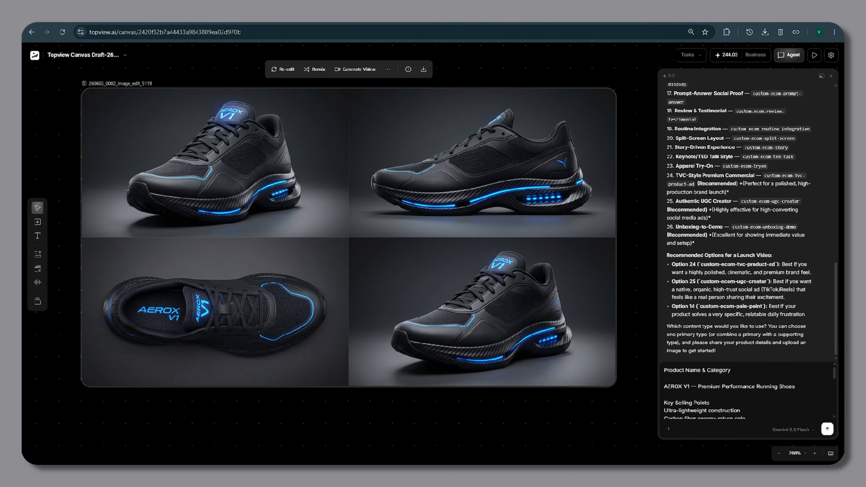
{"action": "scroll", "coordinate": [782, 386], "scroll_direction": "down", "scroll_amount": 5}
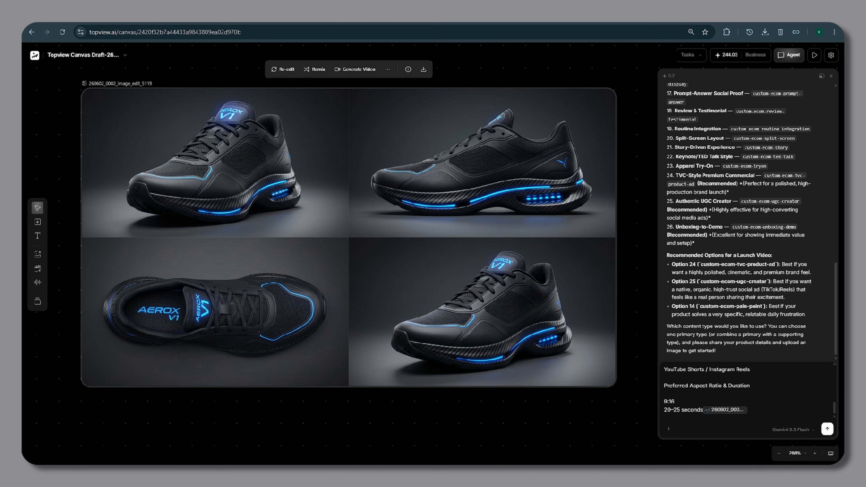
{"action": "left_click", "coordinate": [826, 429]}
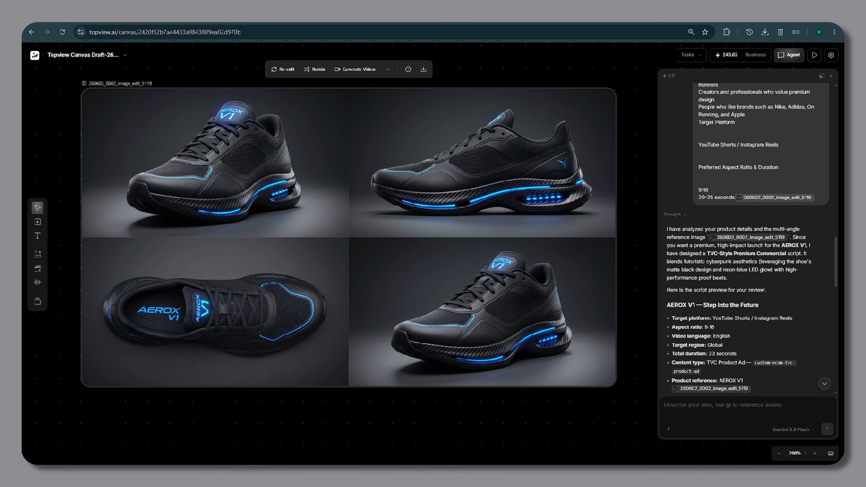
Review the Agent's AEROX V1 video script and its next production step.
{"action": "scroll", "coordinate": [746, 239], "scroll_direction": "down", "scroll_amount": 1}
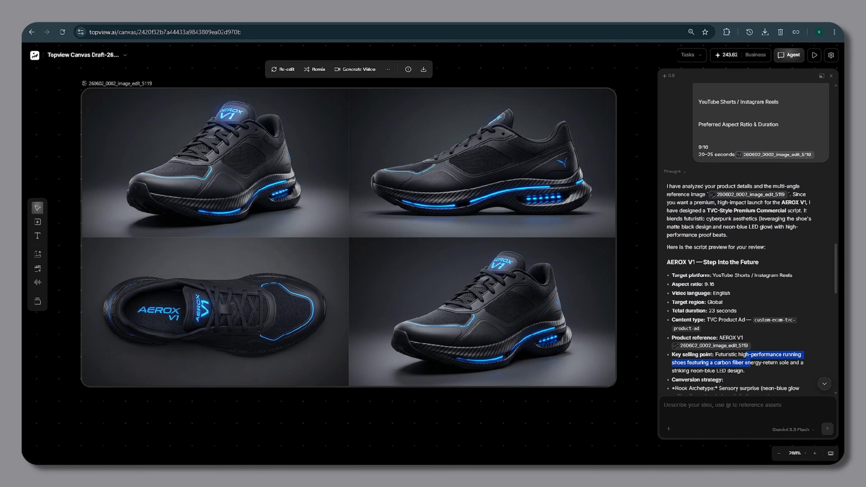
{"action": "scroll", "coordinate": [747, 238], "scroll_direction": "down", "scroll_amount": 6}
{"action": "scroll", "coordinate": [746, 239], "scroll_direction": "down", "scroll_amount": 3}
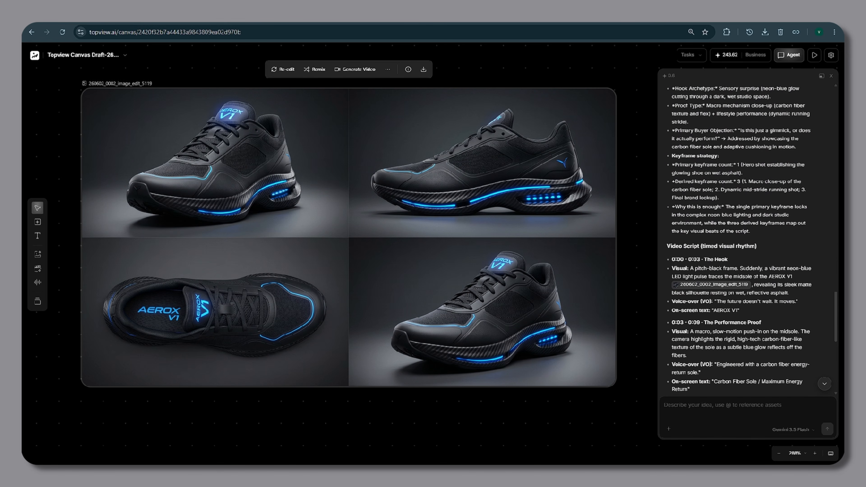
{"action": "left_click_drag", "start_coordinate": [670, 160], "coordinate": [762, 163]}
{"action": "left_click", "coordinate": [765, 164]}
{"action": "left_click_drag", "start_coordinate": [686, 183], "coordinate": [765, 227]}
{"action": "left_click", "coordinate": [765, 227]}
{"action": "scroll", "coordinate": [715, 235], "scroll_direction": "down", "scroll_amount": 1}
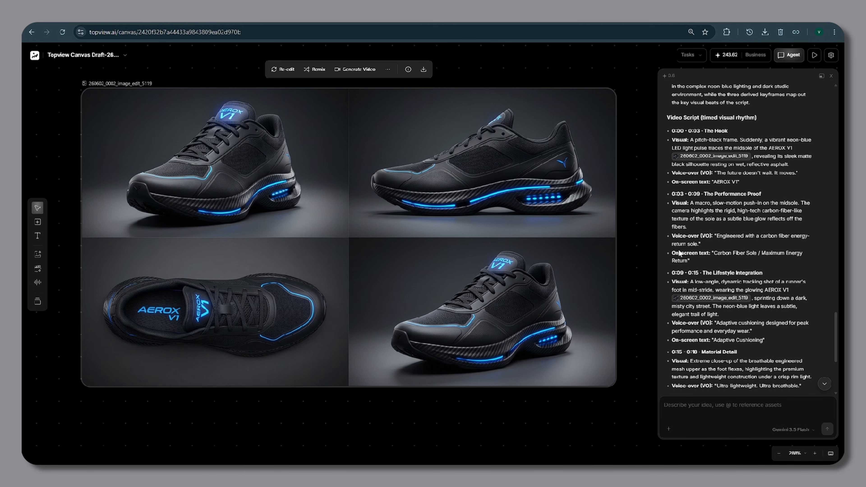
{"action": "scroll", "coordinate": [714, 247], "scroll_direction": "down", "scroll_amount": 4}
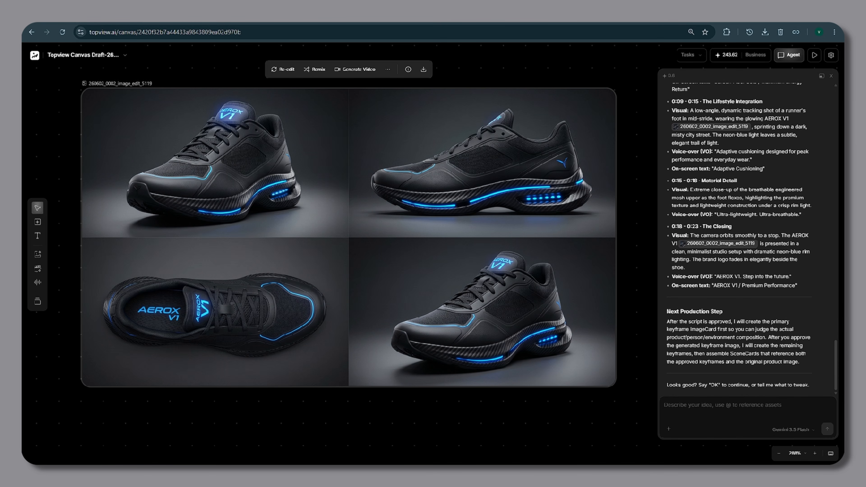
{"action": "left_click_drag", "start_coordinate": [667, 321], "coordinate": [800, 369]}
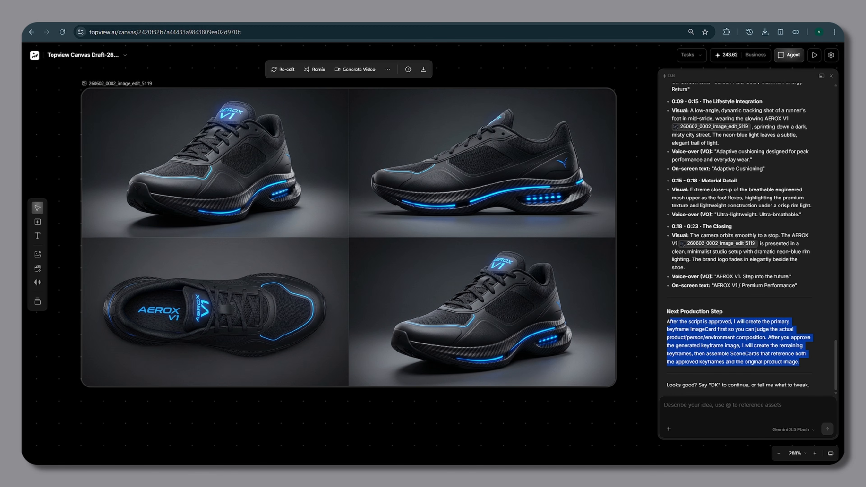
{"action": "left_click", "coordinate": [777, 315]}
{"action": "scroll", "coordinate": [405, 242], "scroll_direction": "down", "scroll_amount": 5}
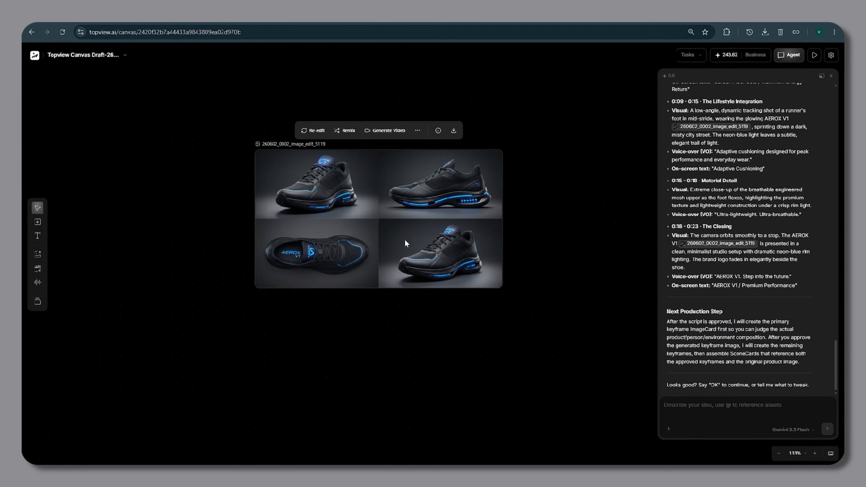
{"action": "scroll", "coordinate": [399, 277], "scroll_direction": "up", "scroll_amount": 4}
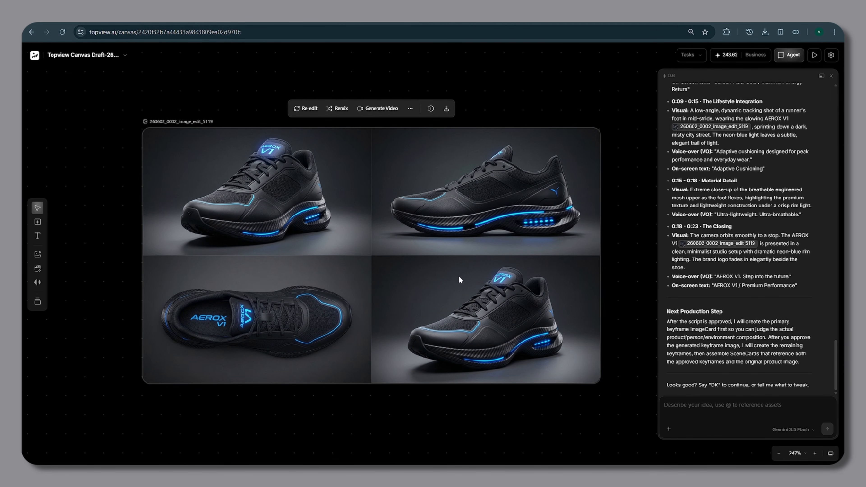
Reply ok to the Agent to approve the video script.
{"action": "type", "text": "ok"}
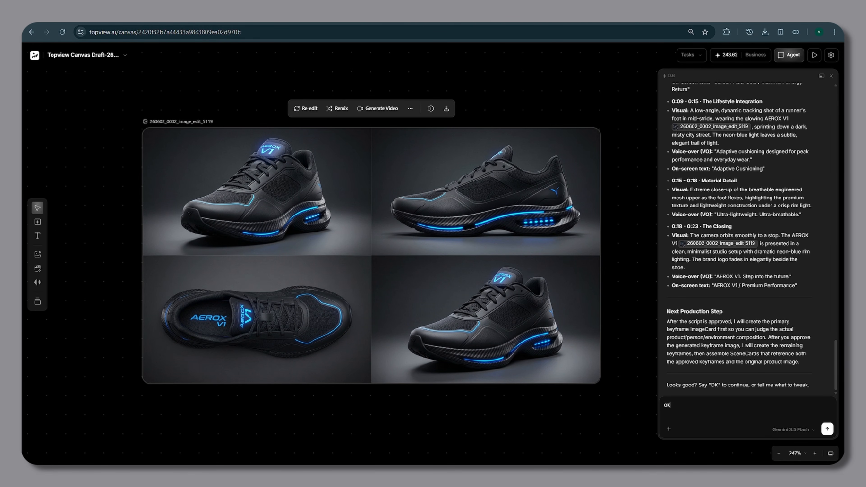
{"action": "key", "text": "Return"}
{"action": "left_click_drag", "start_coordinate": [666, 200], "coordinate": [766, 203]}
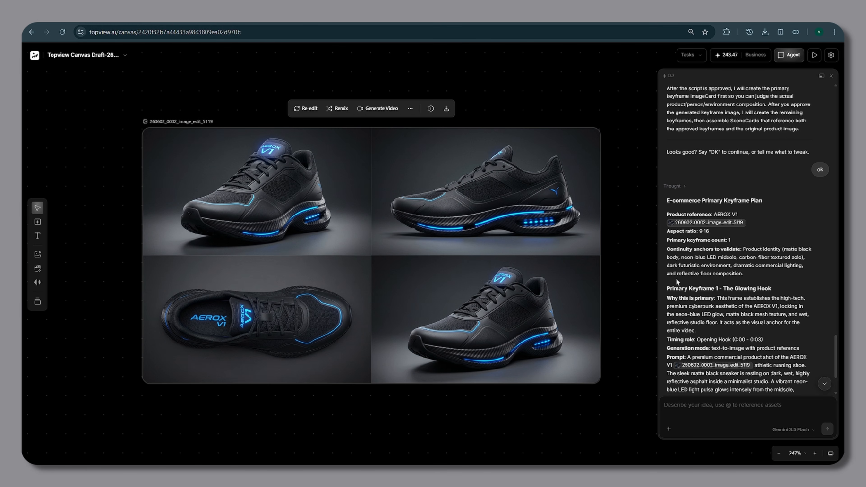
Read the primary keyframe plan and approve it by replying ok.
{"action": "scroll", "coordinate": [750, 283], "scroll_direction": "down", "scroll_amount": 3}
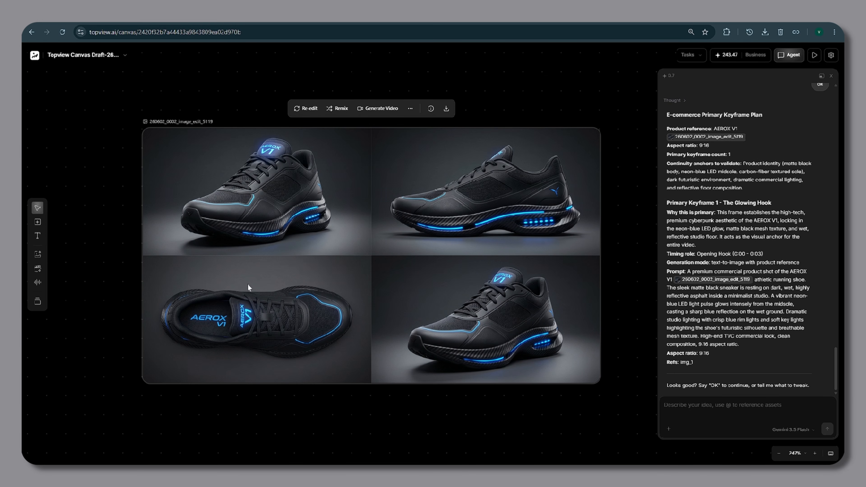
{"action": "scroll", "coordinate": [407, 246], "scroll_direction": "down", "scroll_amount": 5}
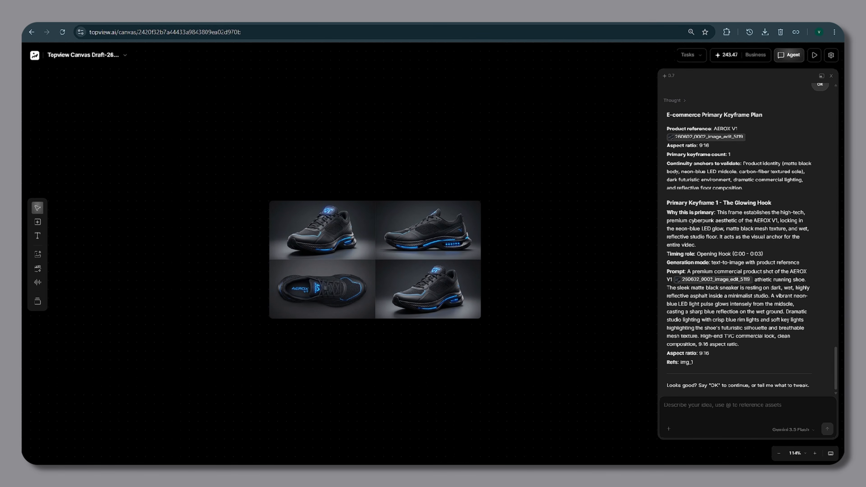
{"action": "type", "text": "ok"}
{"action": "key", "text": "Return"}
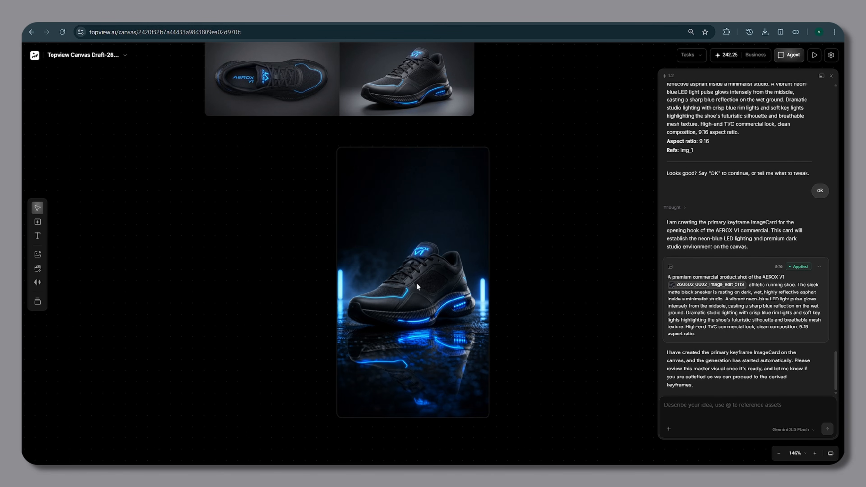
Inspect the generated primary keyframe image and reply ok so the Agent creates the derived keyframes.
{"action": "scroll", "coordinate": [417, 284], "scroll_direction": "up", "scroll_amount": 6}
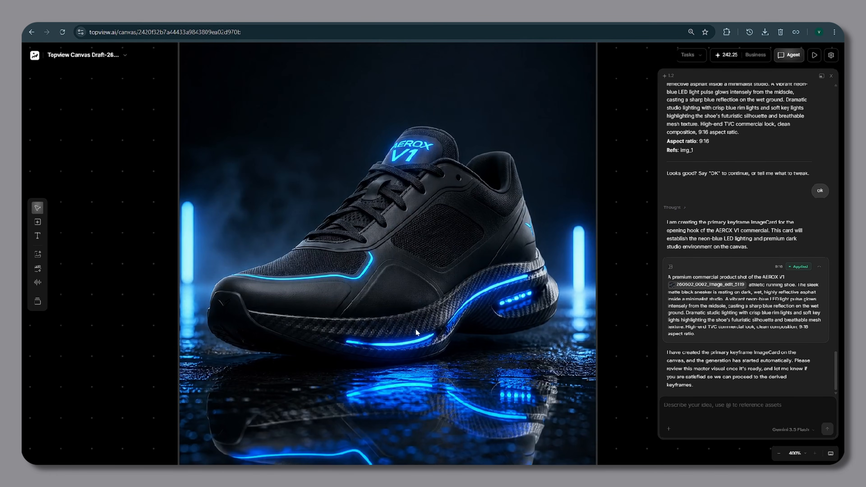
{"action": "left_click_drag", "start_coordinate": [215, 293], "coordinate": [209, 146]}
{"action": "scroll", "coordinate": [460, 240], "scroll_direction": "down", "scroll_amount": 3}
{"action": "scroll", "coordinate": [459, 241], "scroll_direction": "down", "scroll_amount": 3}
{"action": "left_click_drag", "start_coordinate": [442, 146], "coordinate": [422, 295]}
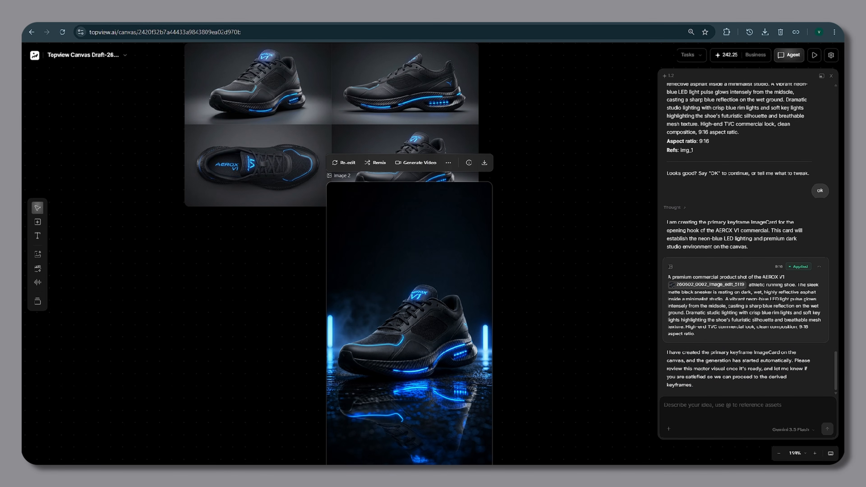
{"action": "type", "text": "ok"}
{"action": "key", "text": "Return"}
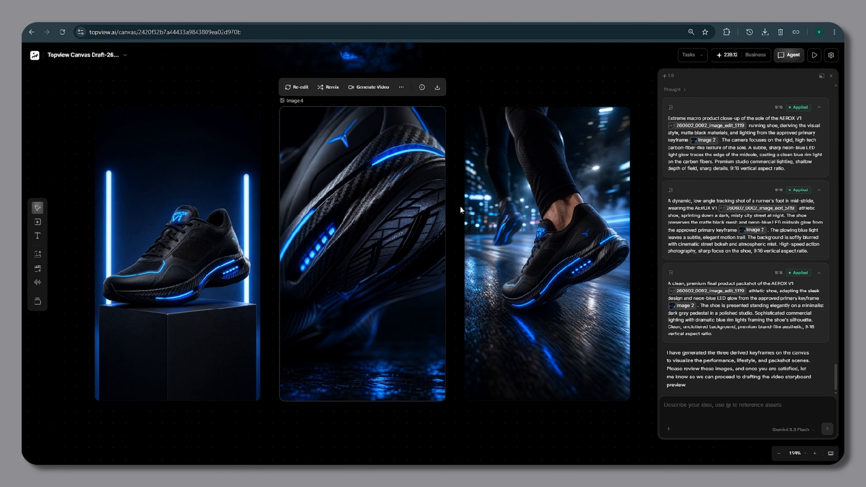
Review the three derived keyframe images and tell the Agent "you can proceed".
{"action": "left_click", "coordinate": [470, 210]}
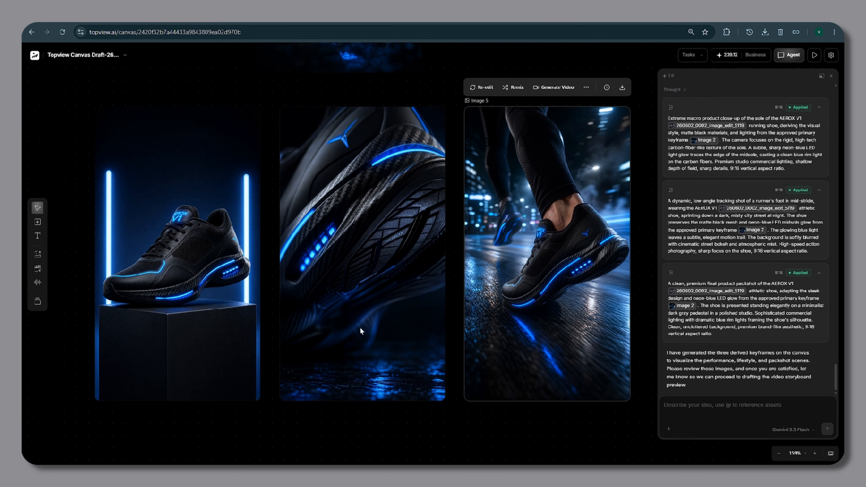
{"action": "left_click_drag", "start_coordinate": [54, 96], "coordinate": [656, 307]}
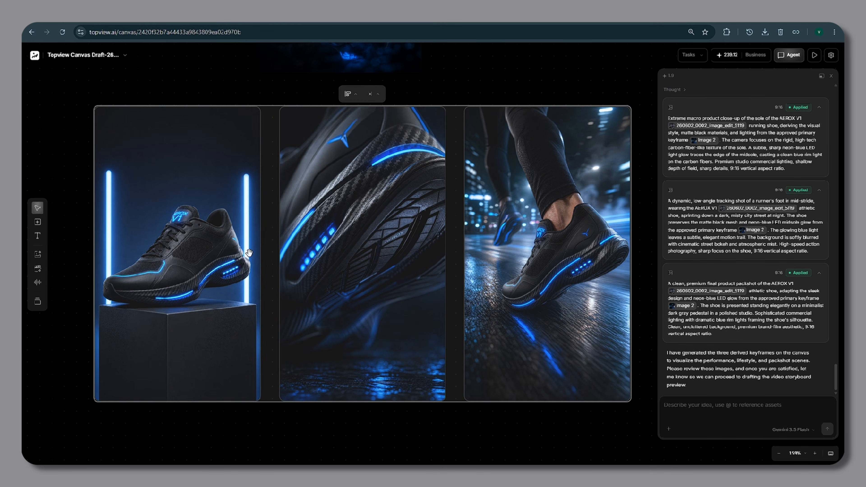
{"action": "scroll", "coordinate": [249, 253], "scroll_direction": "down", "scroll_amount": 6}
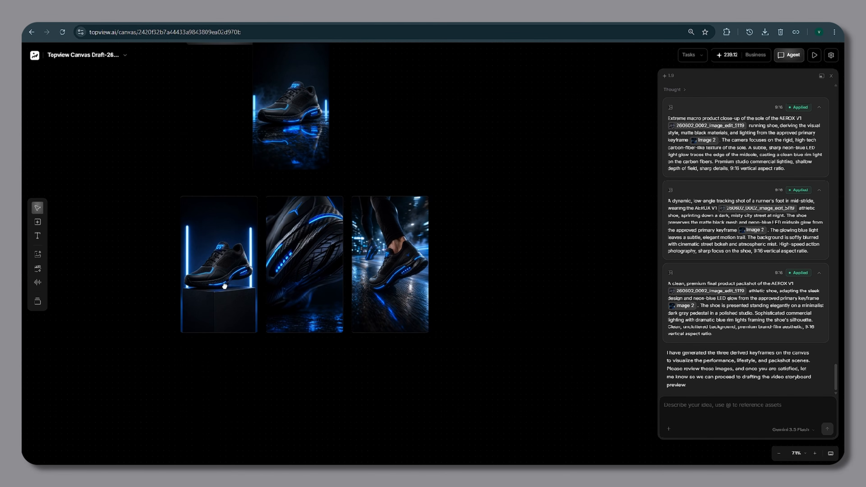
{"action": "left_click", "coordinate": [598, 286]}
{"action": "scroll", "coordinate": [311, 274], "scroll_direction": "up", "scroll_amount": 4}
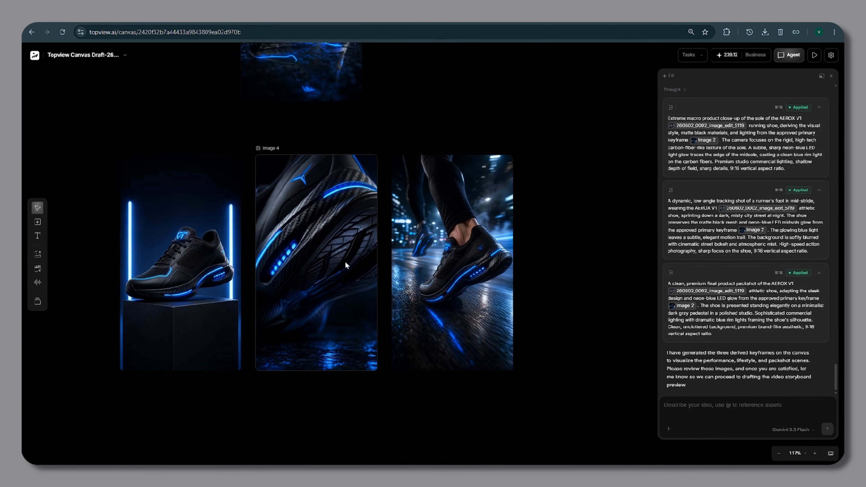
{"action": "type", "text": "you can proceed"}
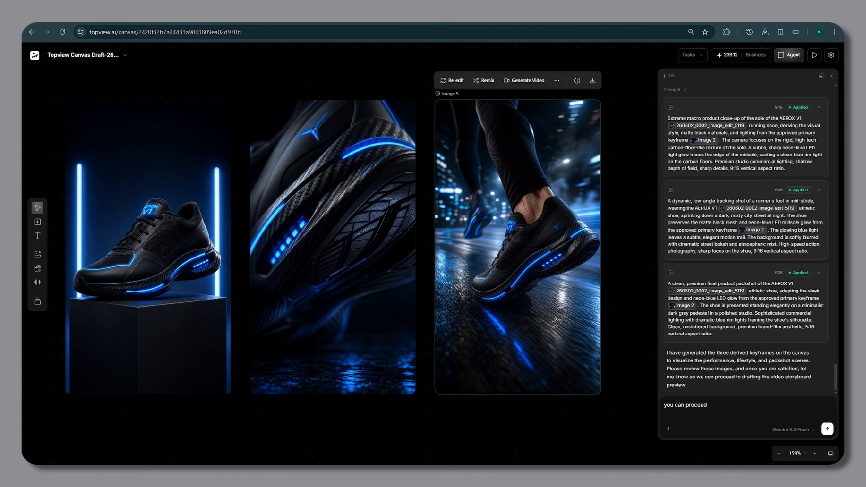
{"action": "key", "text": "Return"}
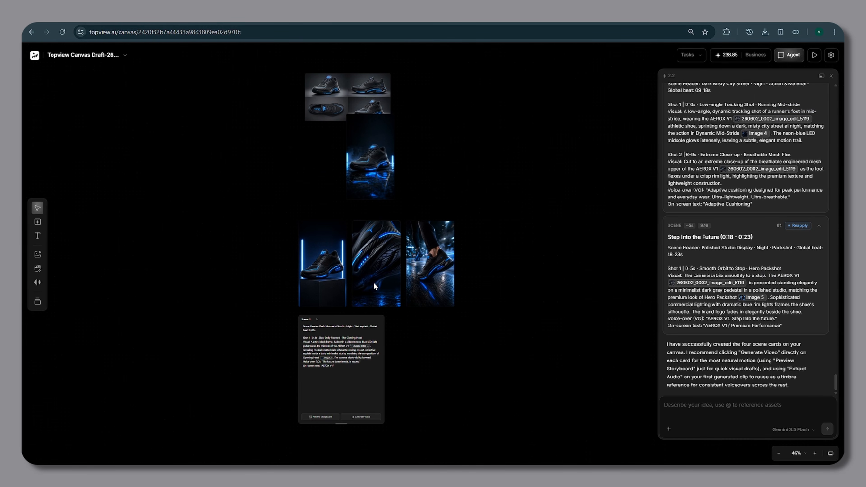
Generate the Scene 01 video with Seedance 2.0 at 1080p, 5s and 9:16.
{"action": "scroll", "coordinate": [420, 259], "scroll_direction": "up", "scroll_amount": 5}
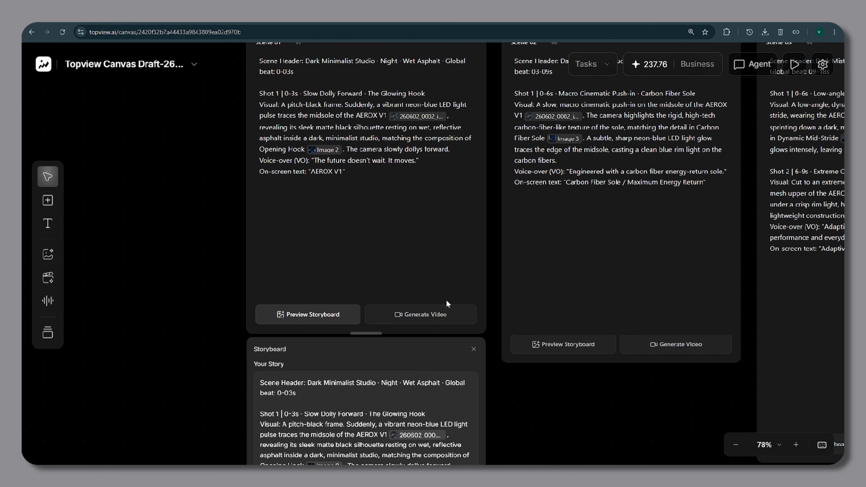
{"action": "scroll", "coordinate": [423, 315], "scroll_direction": "up", "scroll_amount": 1}
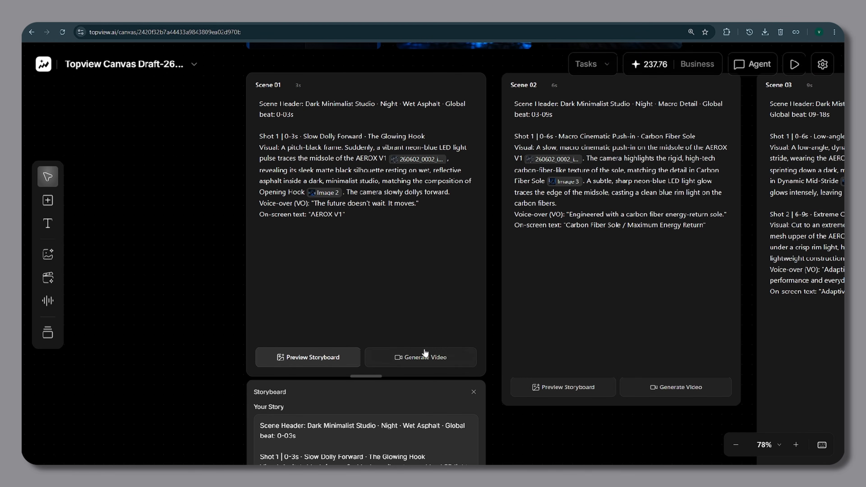
{"action": "left_click", "coordinate": [429, 355]}
{"action": "key", "text": "ctrl+minus"}
{"action": "key", "text": "ctrl+minus"}
{"action": "key", "text": "ctrl+minus"}
{"action": "key", "text": "ctrl+minus"}
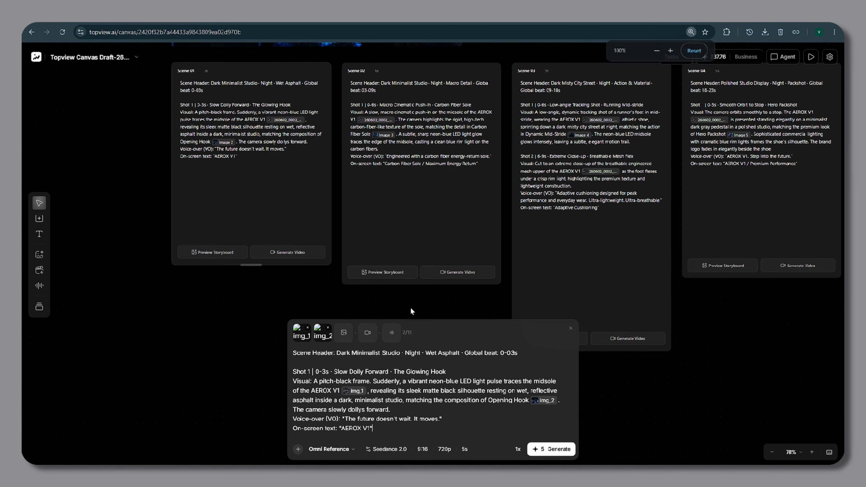
{"action": "left_click", "coordinate": [406, 450]}
{"action": "left_click", "coordinate": [501, 364]}
{"action": "left_click", "coordinate": [500, 345]}
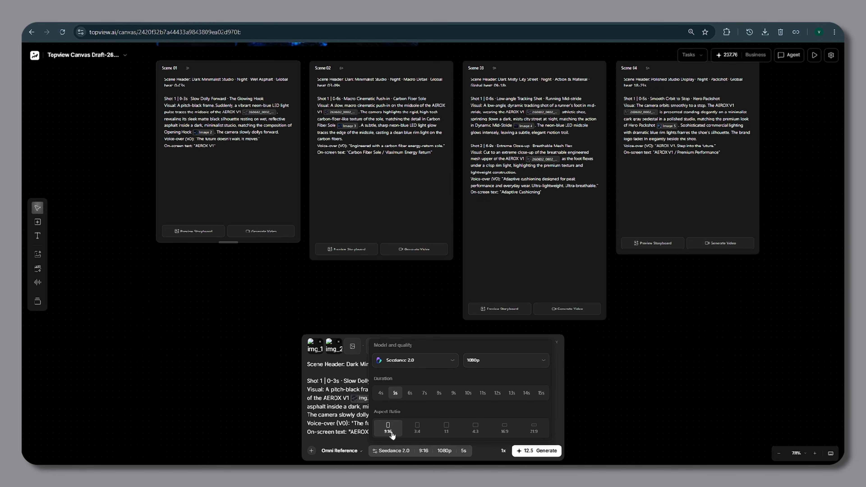
{"action": "scroll", "coordinate": [222, 318], "scroll_direction": "up", "scroll_amount": 1}
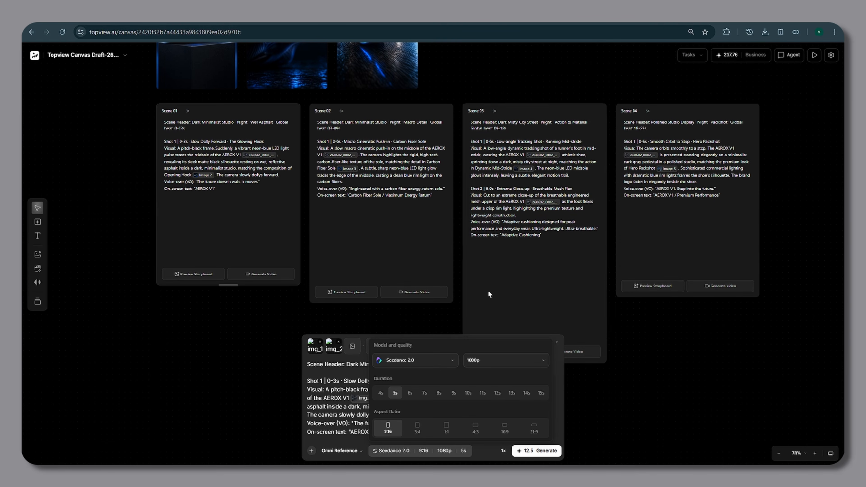
{"action": "left_click", "coordinate": [538, 456]}
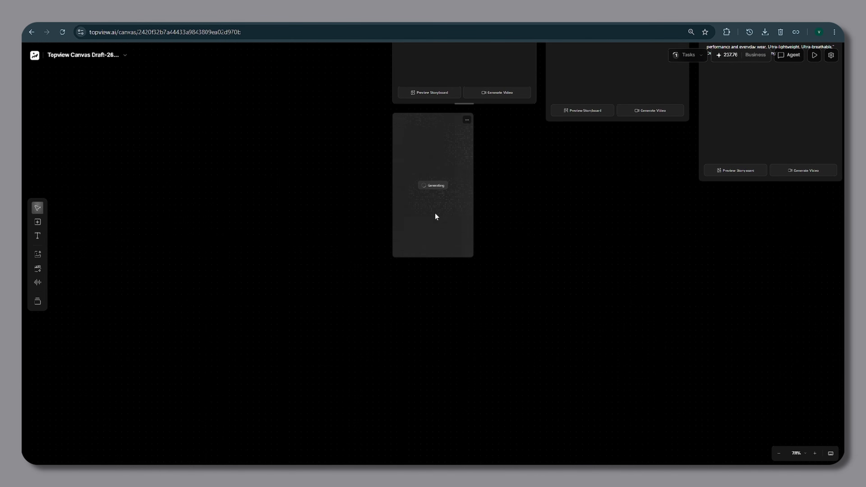
Select and play the generated Scene 01 video.
{"action": "scroll", "coordinate": [514, 280], "scroll_direction": "down", "scroll_amount": 3}
{"action": "left_click_drag", "start_coordinate": [514, 280], "coordinate": [385, 339]}
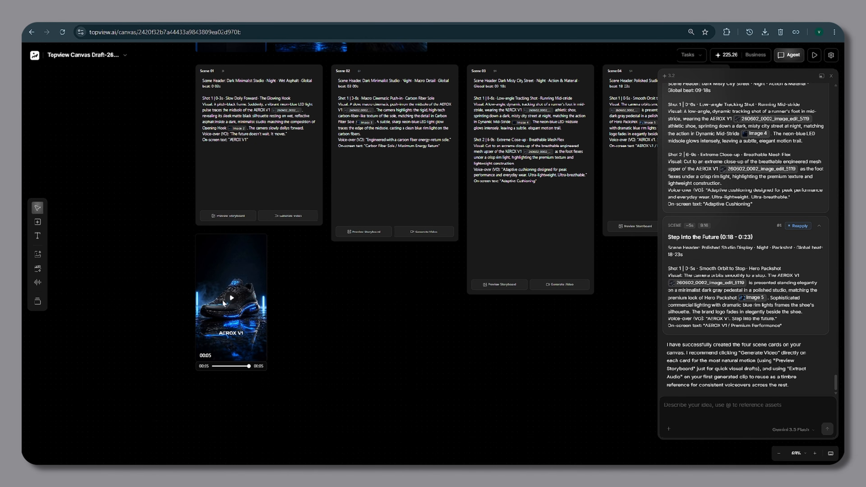
{"action": "left_click_drag", "start_coordinate": [359, 400], "coordinate": [160, 237]}
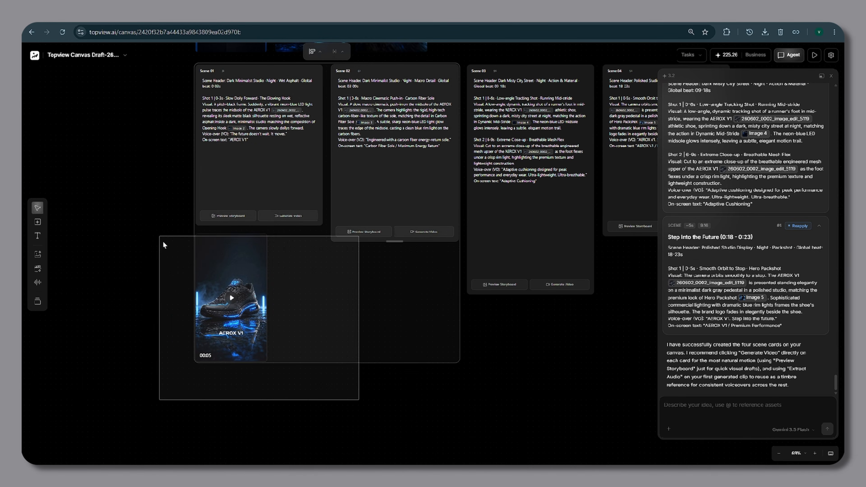
{"action": "left_click", "coordinate": [329, 254]}
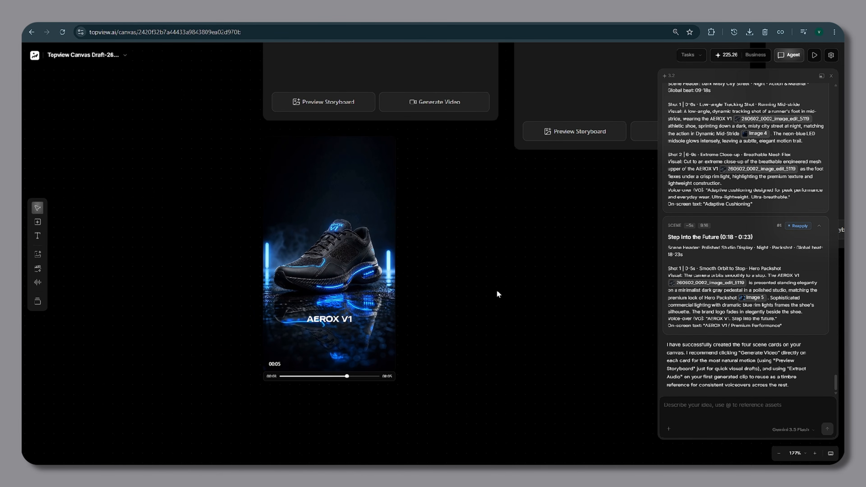
{"action": "left_click", "coordinate": [328, 255]}
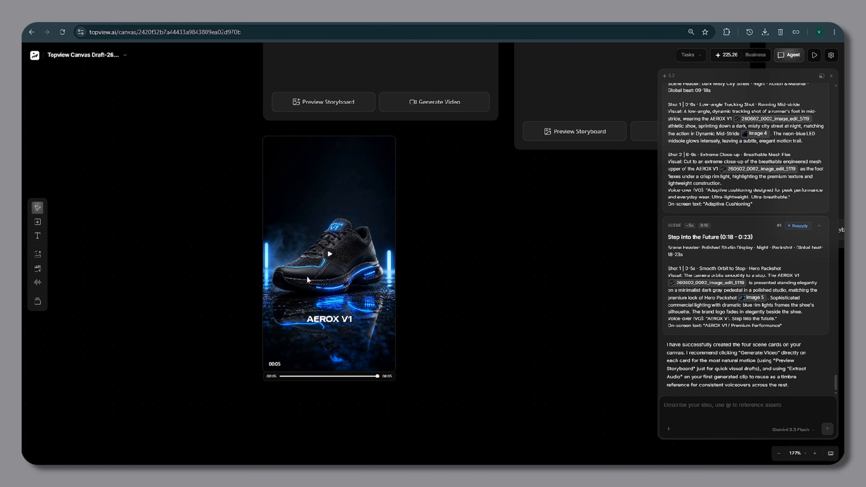
Generate the Scene 02 video at 1080p with a 4s duration.
{"action": "scroll", "coordinate": [351, 235], "scroll_direction": "down", "scroll_amount": 10}
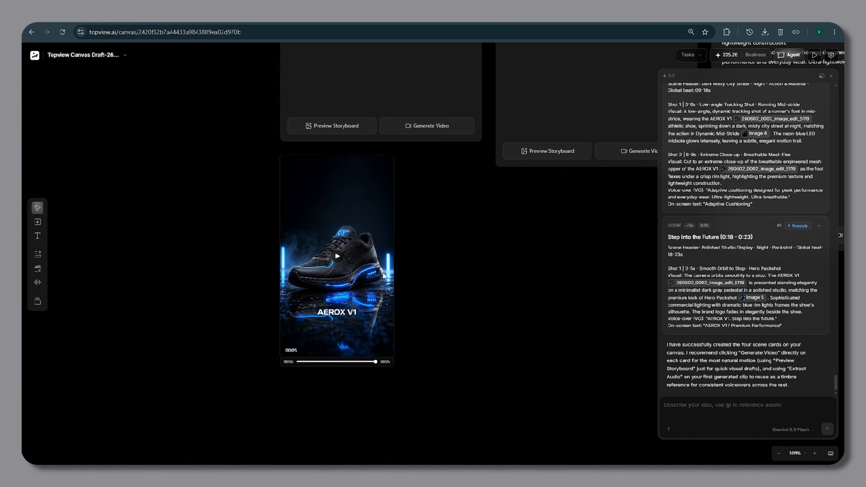
{"action": "scroll", "coordinate": [383, 275], "scroll_direction": "down", "scroll_amount": 2}
{"action": "left_click_drag", "start_coordinate": [503, 286], "coordinate": [458, 349]}
{"action": "scroll", "coordinate": [430, 313], "scroll_direction": "up", "scroll_amount": 1}
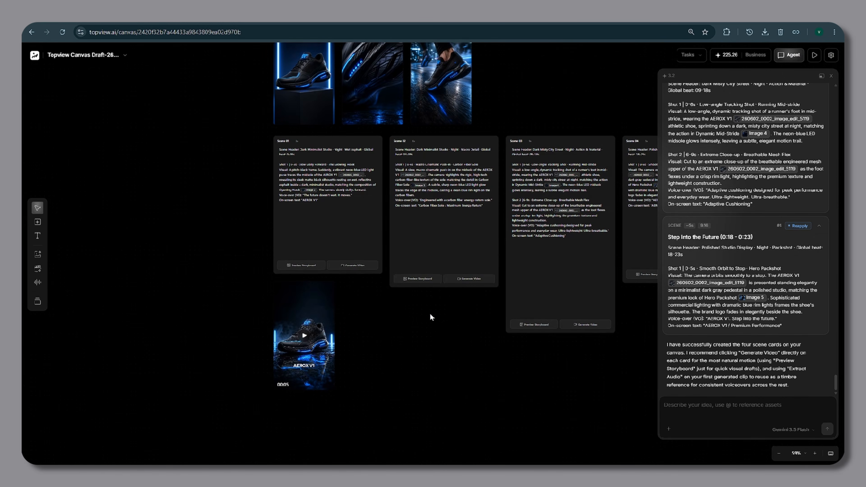
{"action": "scroll", "coordinate": [368, 324], "scroll_direction": "up", "scroll_amount": 2}
{"action": "scroll", "coordinate": [418, 317], "scroll_direction": "up", "scroll_amount": 1}
{"action": "left_click_drag", "start_coordinate": [418, 316], "coordinate": [356, 367]}
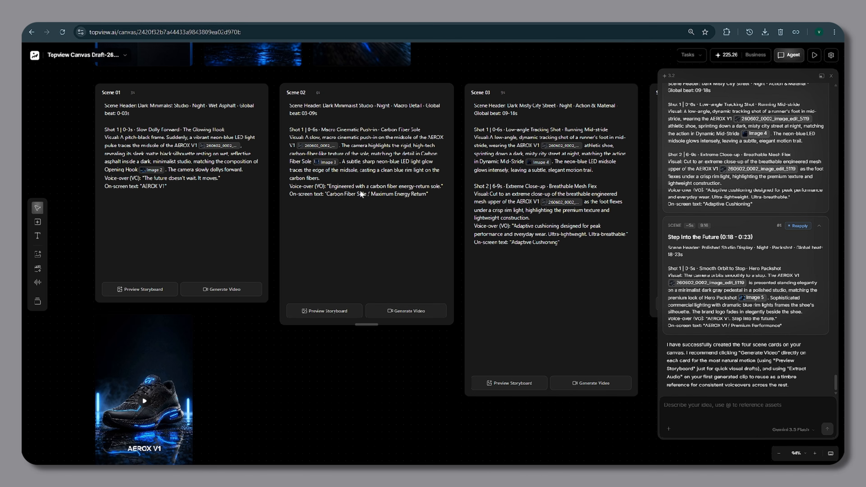
{"action": "scroll", "coordinate": [320, 216], "scroll_direction": "down", "scroll_amount": 3}
{"action": "left_click", "coordinate": [407, 225]}
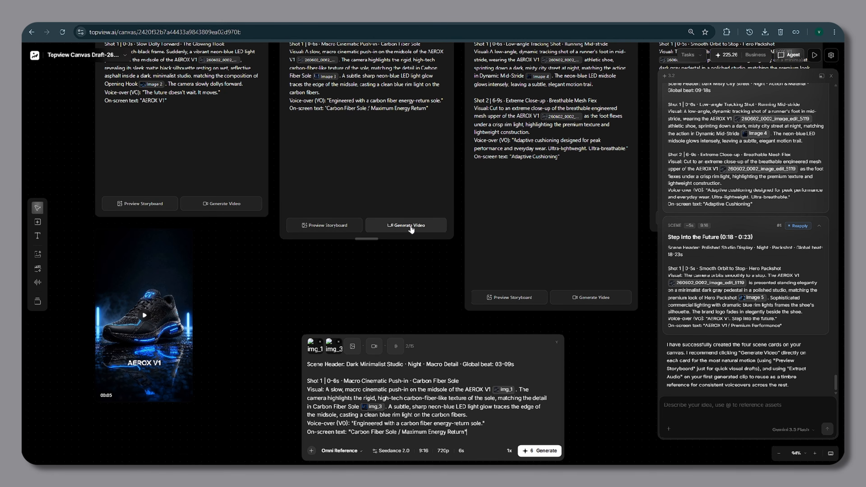
{"action": "left_click", "coordinate": [445, 453]}
{"action": "left_click", "coordinate": [487, 367]}
{"action": "left_click", "coordinate": [485, 345]}
{"action": "left_click", "coordinate": [465, 451]}
{"action": "left_click", "coordinate": [381, 393]}
{"action": "left_click", "coordinate": [539, 450]}
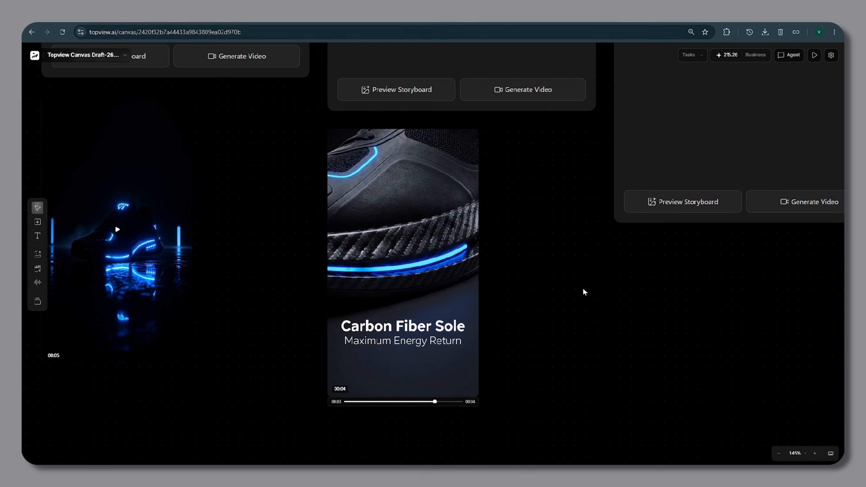
Play the Scene 02 video and review the generated clips.
{"action": "left_click", "coordinate": [402, 263]}
{"action": "left_click", "coordinate": [403, 262]}
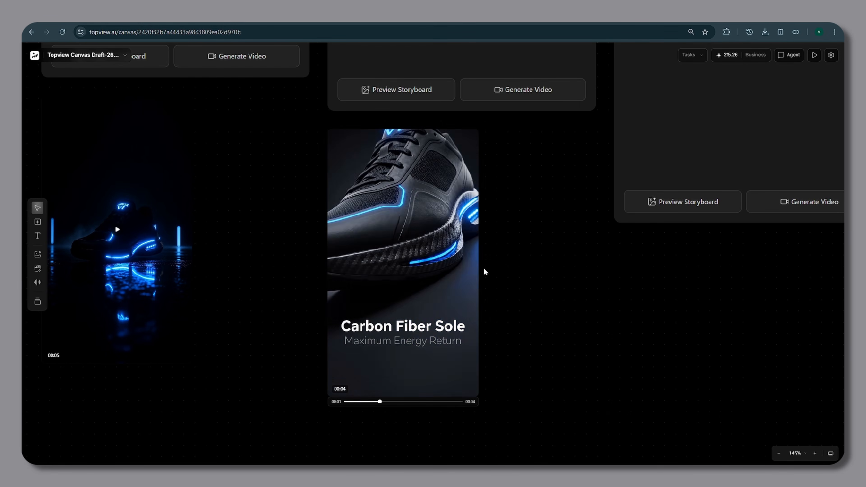
{"action": "left_click_drag", "start_coordinate": [483, 267], "coordinate": [531, 248]}
{"action": "left_click", "coordinate": [166, 210]}
{"action": "scroll", "coordinate": [452, 253], "scroll_direction": "down", "scroll_amount": 5}
{"action": "left_click_drag", "start_coordinate": [570, 195], "coordinate": [399, 284]}
{"action": "scroll", "coordinate": [398, 283], "scroll_direction": "up", "scroll_amount": 2}
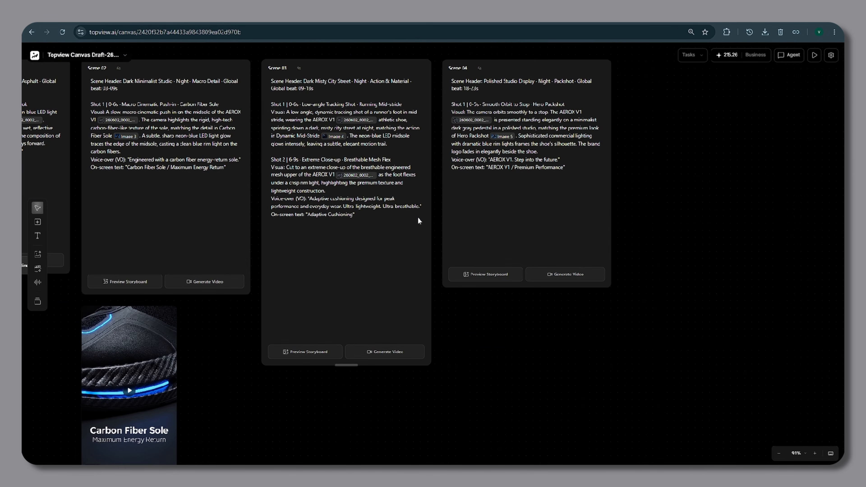
Generate the Scene 03 video from its scene card.
{"action": "key", "text": "ctrl+minus"}
{"action": "left_click_drag", "start_coordinate": [352, 227], "coordinate": [439, 242]}
{"action": "left_click", "coordinate": [432, 332]}
{"action": "left_click", "coordinate": [422, 453]}
{"action": "left_click", "coordinate": [425, 403]}
{"action": "left_click", "coordinate": [524, 453]}
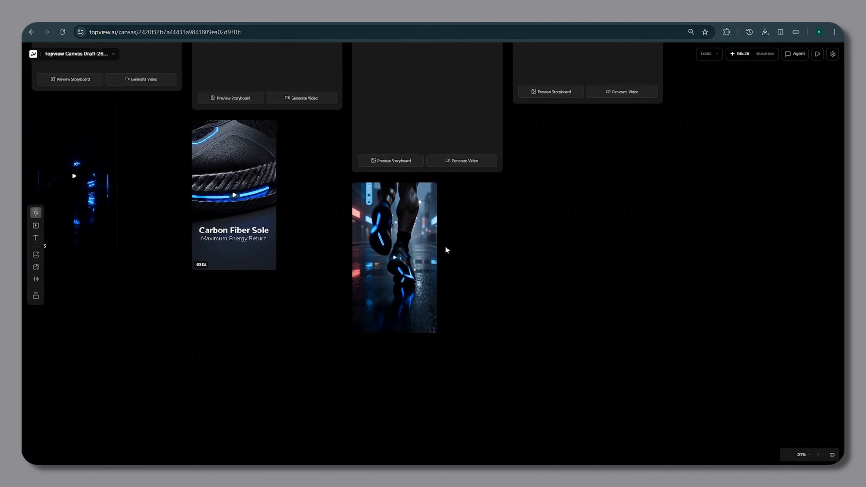
Generate the Scene 04 video from its scene card.
{"action": "scroll", "coordinate": [447, 248], "scroll_direction": "up", "scroll_amount": 3}
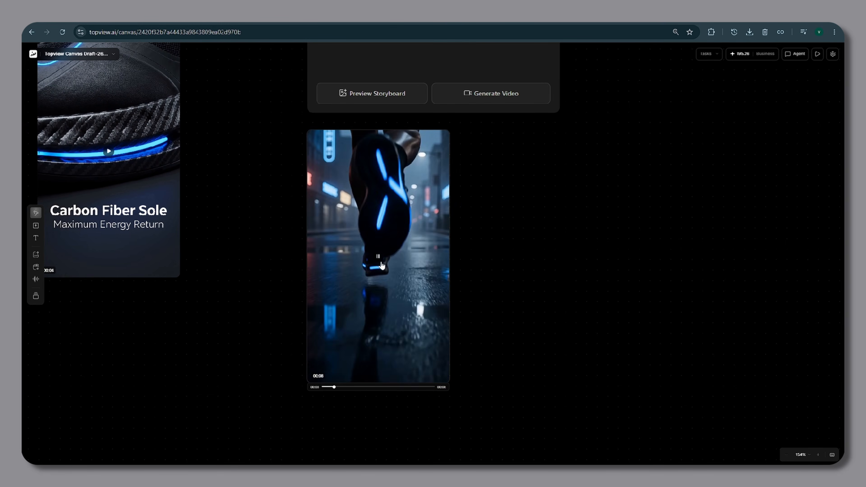
{"action": "scroll", "coordinate": [372, 268], "scroll_direction": "down", "scroll_amount": 6}
{"action": "scroll", "coordinate": [413, 170], "scroll_direction": "up", "scroll_amount": 2}
{"action": "left_click_drag", "start_coordinate": [522, 163], "coordinate": [385, 245]}
{"action": "left_click", "coordinate": [392, 264]}
{"action": "left_click", "coordinate": [457, 452]}
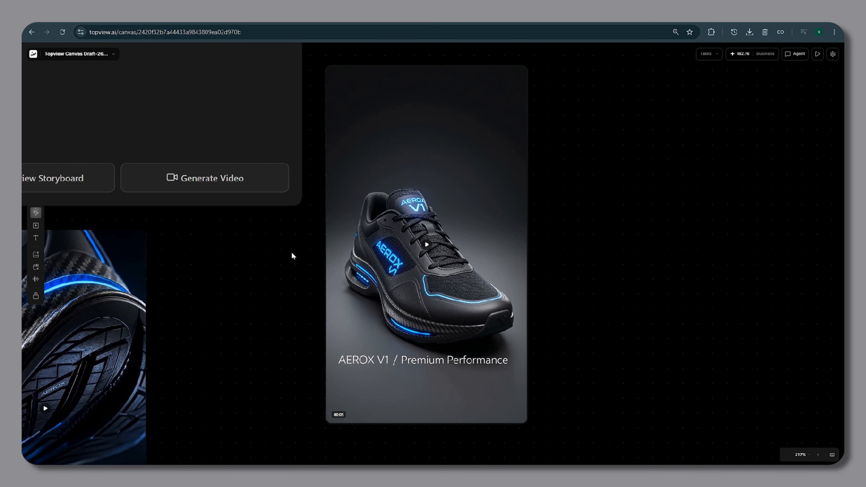
{"action": "scroll", "coordinate": [485, 303], "scroll_direction": "down", "scroll_amount": 10}
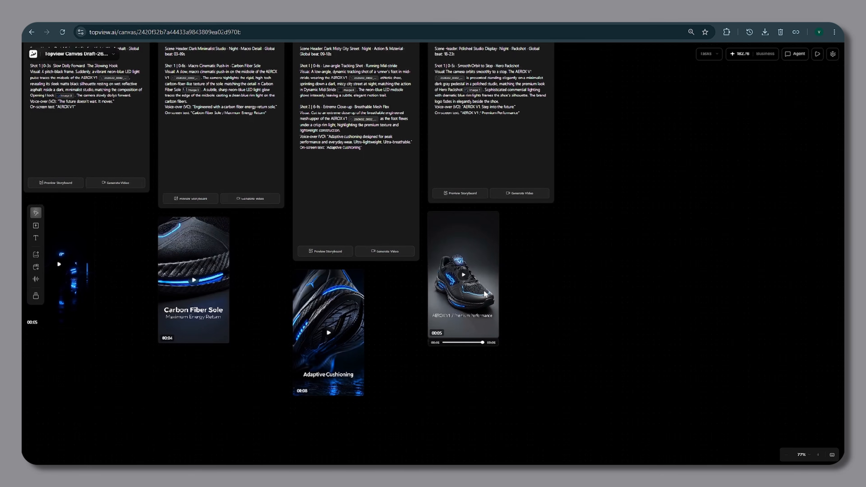
Add each of the four scene videos, in order from Scene 01 to Scene 04, to the timeline.
{"action": "left_click_drag", "start_coordinate": [752, 249], "coordinate": [671, 245]}
{"action": "left_click", "coordinate": [800, 54]}
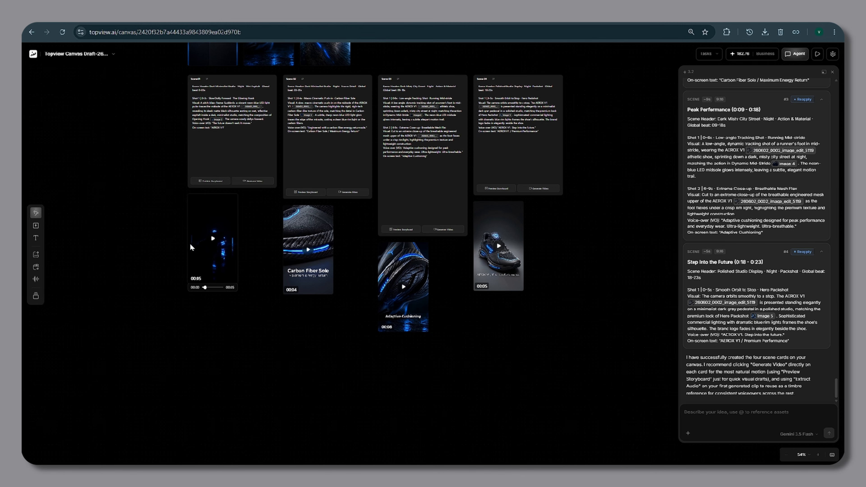
{"action": "left_click", "coordinate": [198, 232]}
{"action": "left_click", "coordinate": [264, 181]}
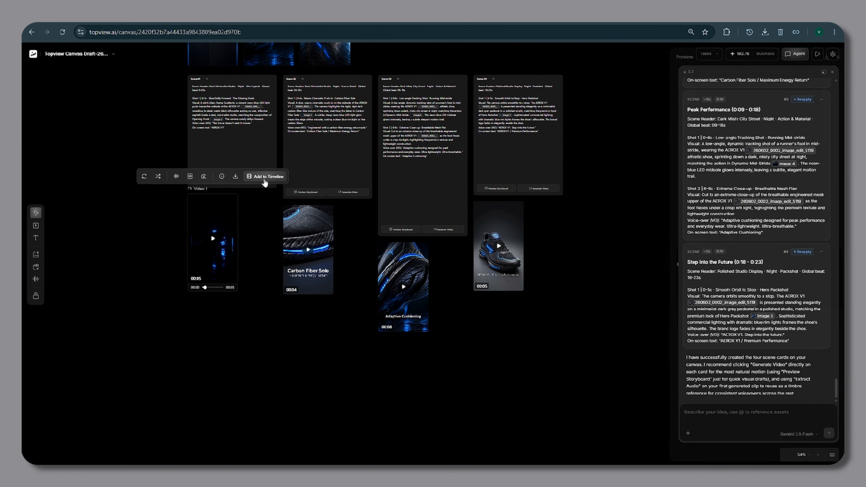
{"action": "left_click", "coordinate": [307, 235]}
{"action": "left_click", "coordinate": [356, 189]}
{"action": "left_click", "coordinate": [402, 270]}
{"action": "left_click", "coordinate": [454, 226]}
{"action": "left_click", "coordinate": [498, 235]}
{"action": "left_click", "coordinate": [543, 188]}
{"action": "left_click", "coordinate": [832, 71]}
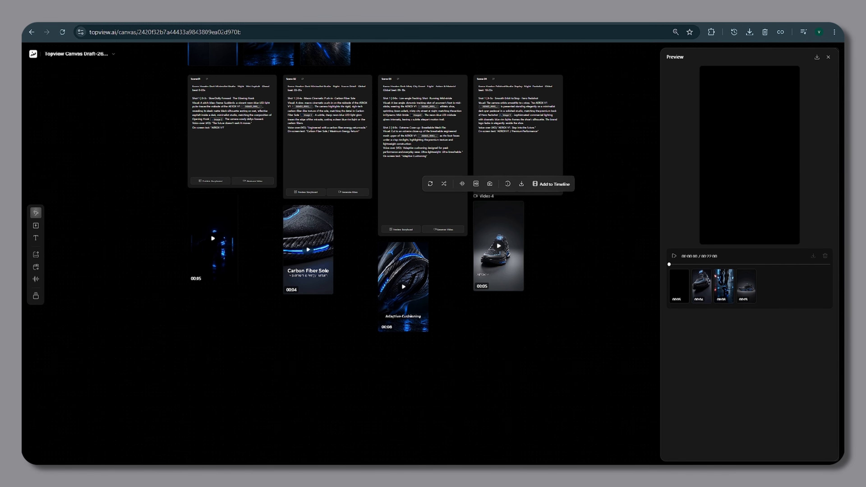
Play the assembled 22-second timeline in the preview and export the final video.
{"action": "left_click", "coordinate": [673, 256]}
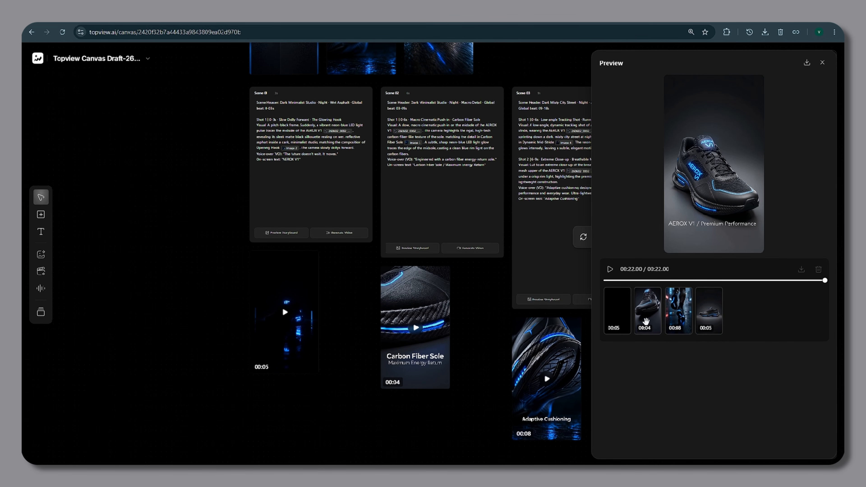
{"action": "mouse_move", "coordinate": [703, 313]}
{"action": "left_mouse_down"}
{"action": "mouse_move", "coordinate": [671, 307]}
{"action": "mouse_move", "coordinate": [717, 312]}
{"action": "left_mouse_up"}
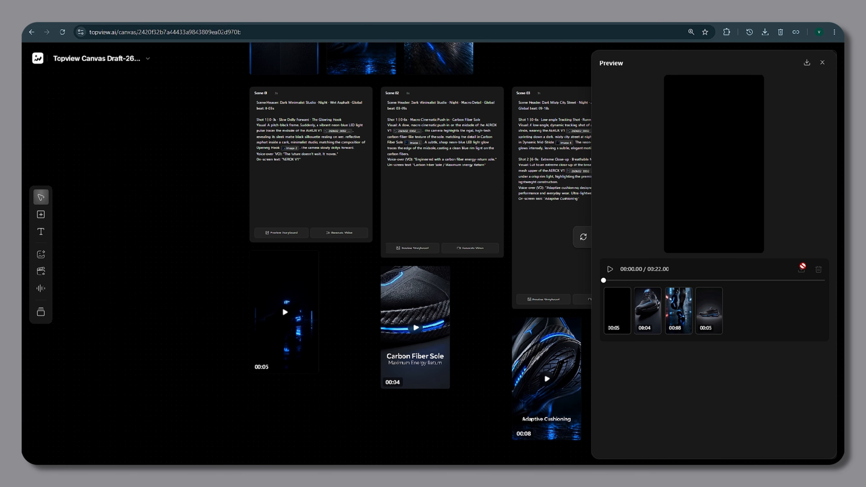
{"action": "left_click", "coordinate": [806, 62]}
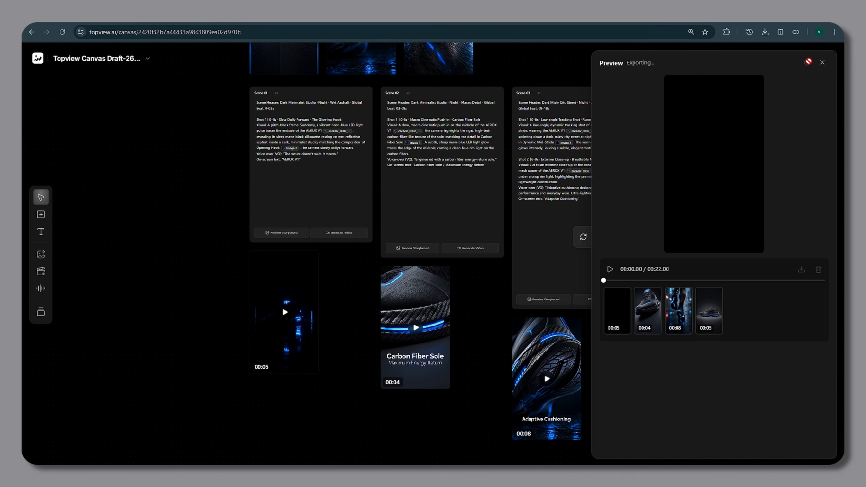